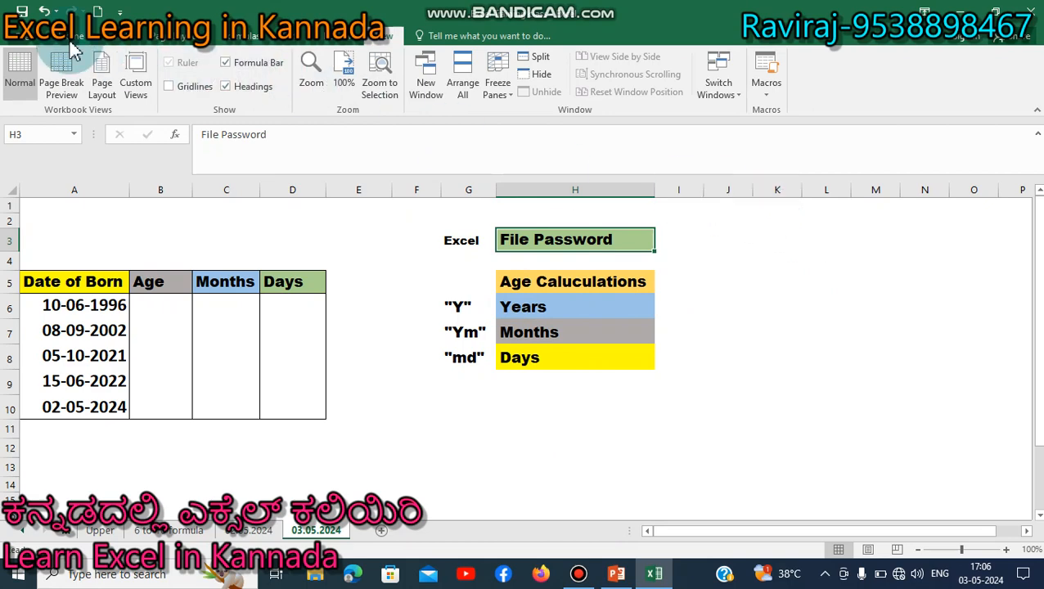
- Open the full Save As dialog for Excel Training class and expand its Tools dropdown
click(33, 43)
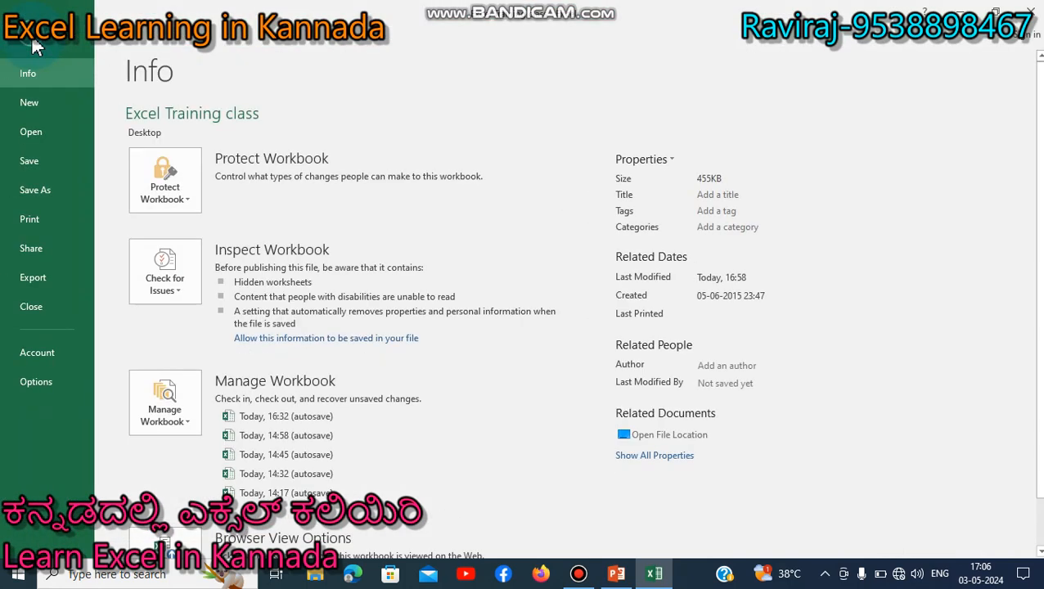
click(33, 191)
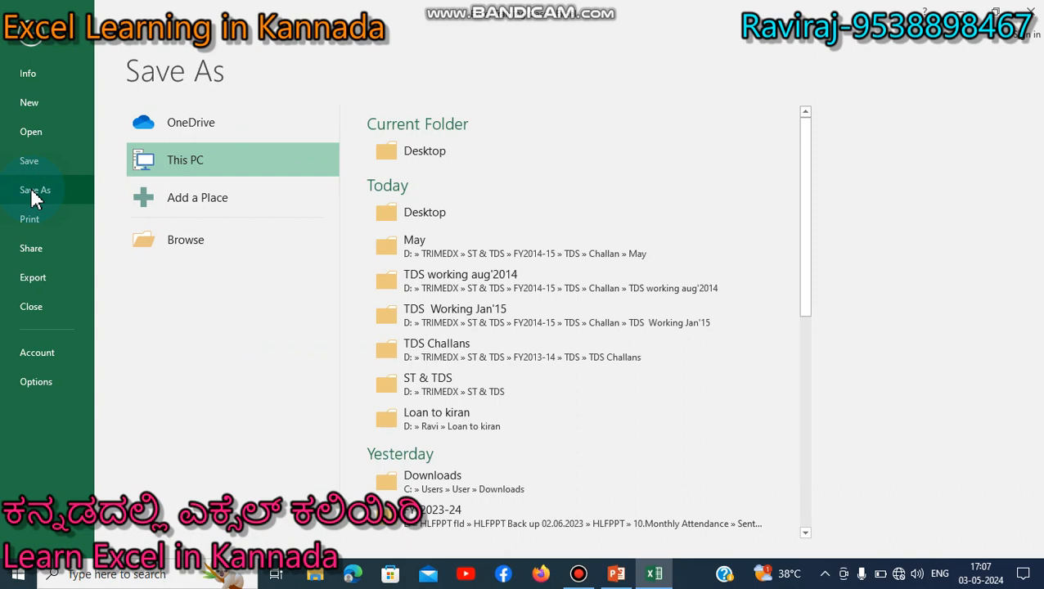
click(186, 241)
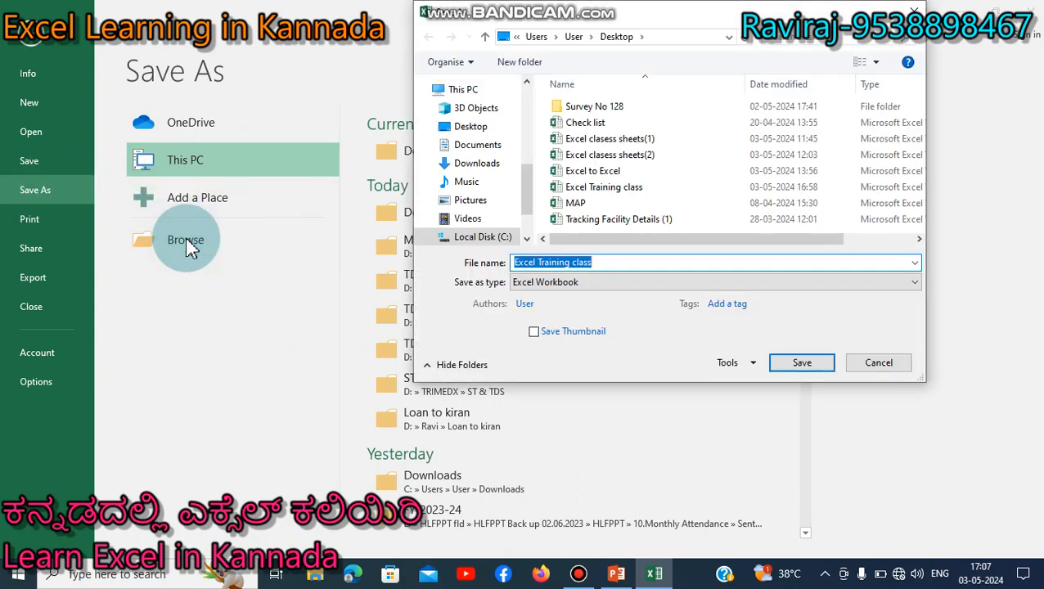
click(753, 363)
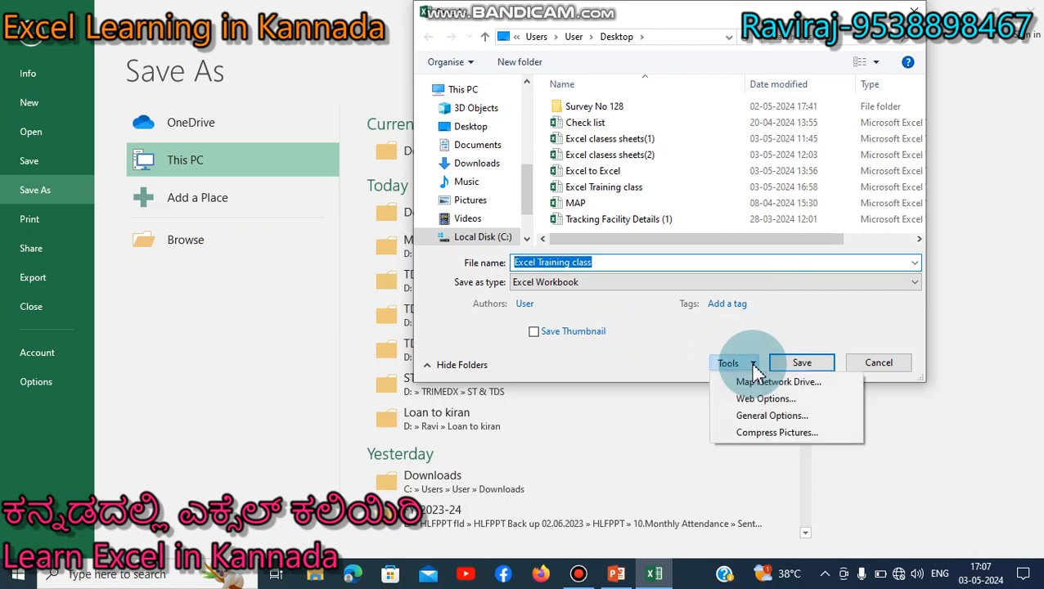
- In General Options, set a password to open and a password to modify, confirming both
click(758, 414)
click(713, 297)
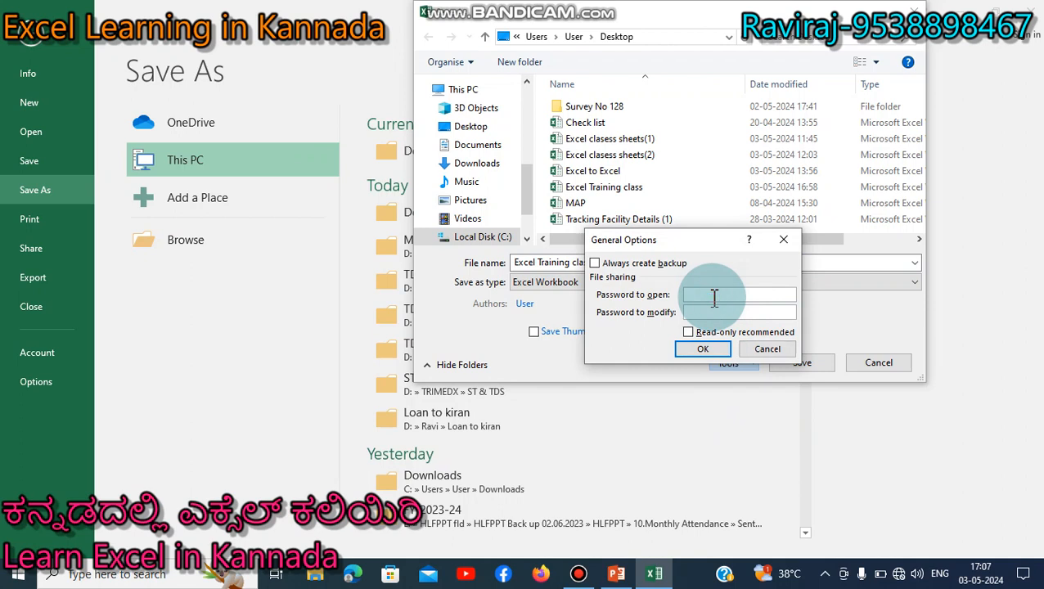
text(1234)
click(705, 316)
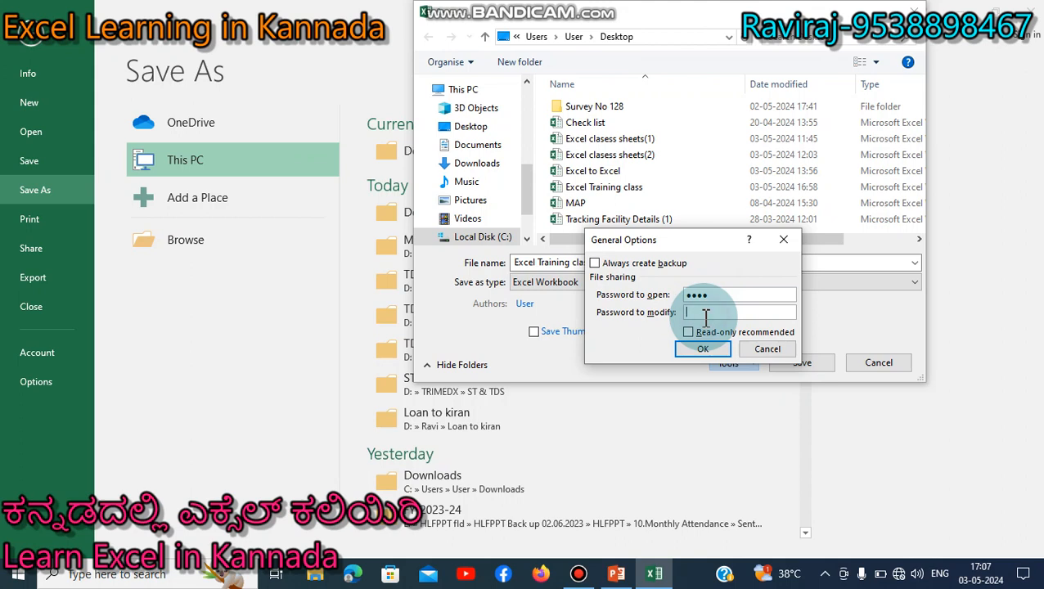
text(1234)
click(703, 350)
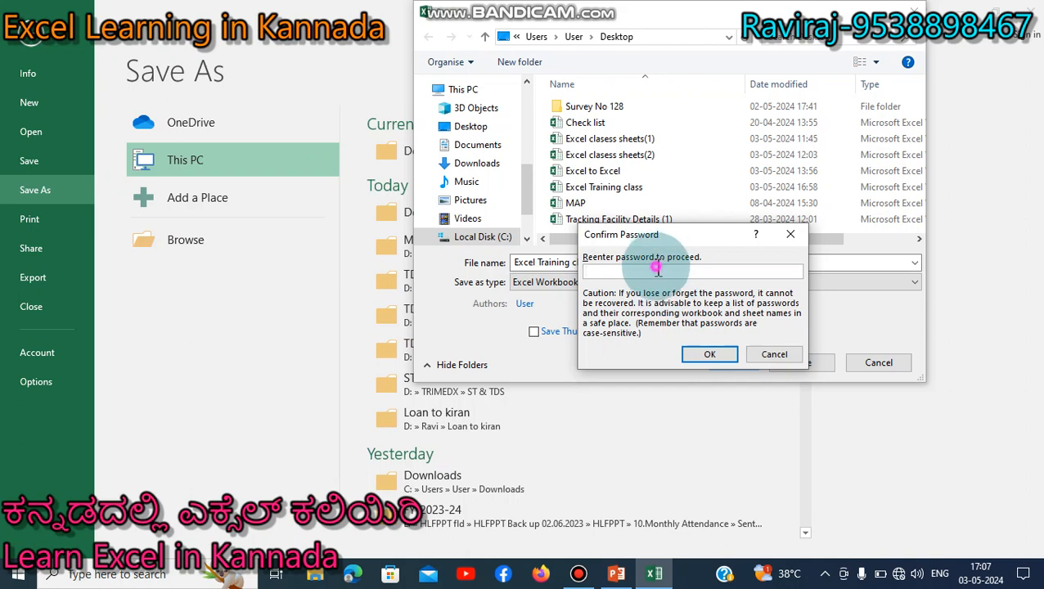
text(1234)
click(707, 358)
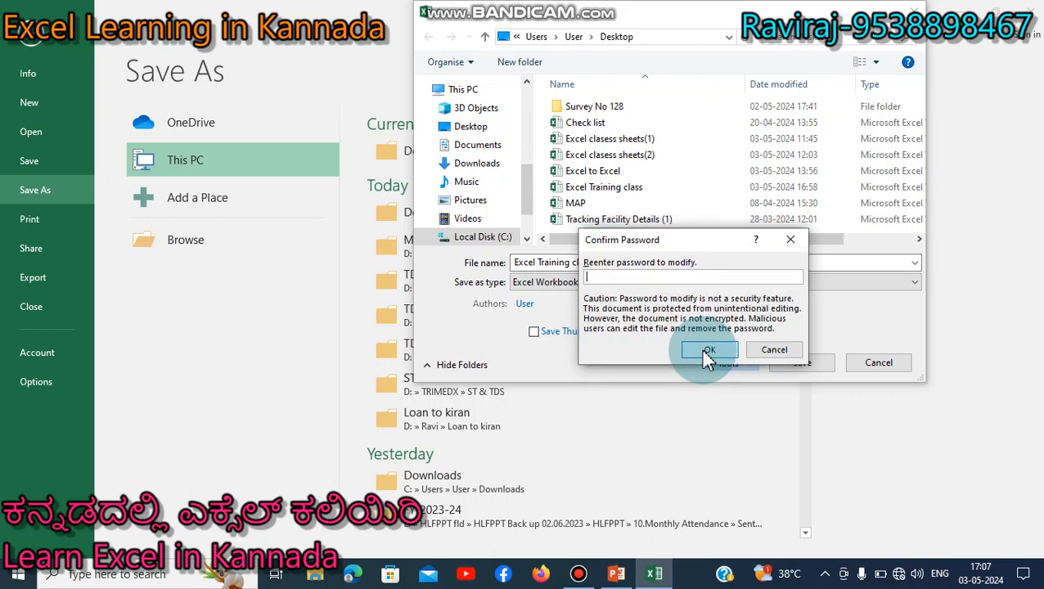
text(1234)
click(703, 347)
- Save the workbook, replacing the existing Excel Training class file
click(800, 366)
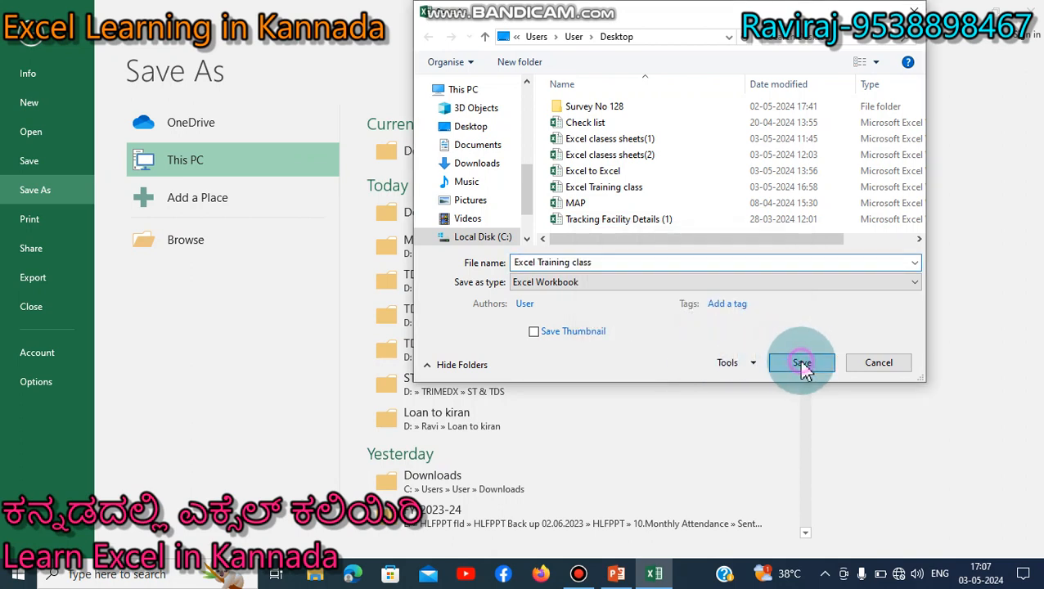
click(563, 289)
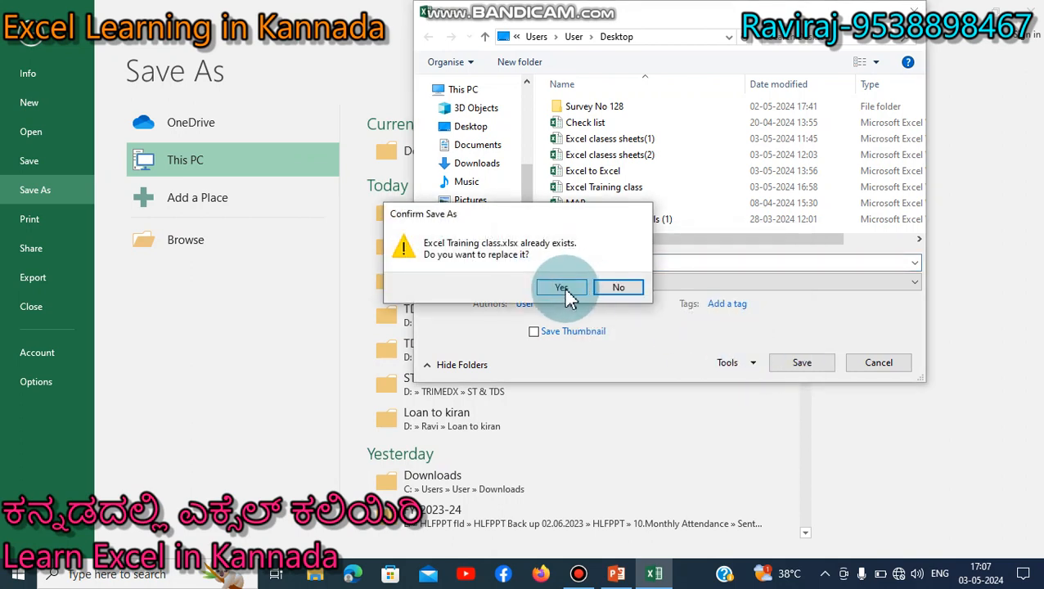
click(563, 289)
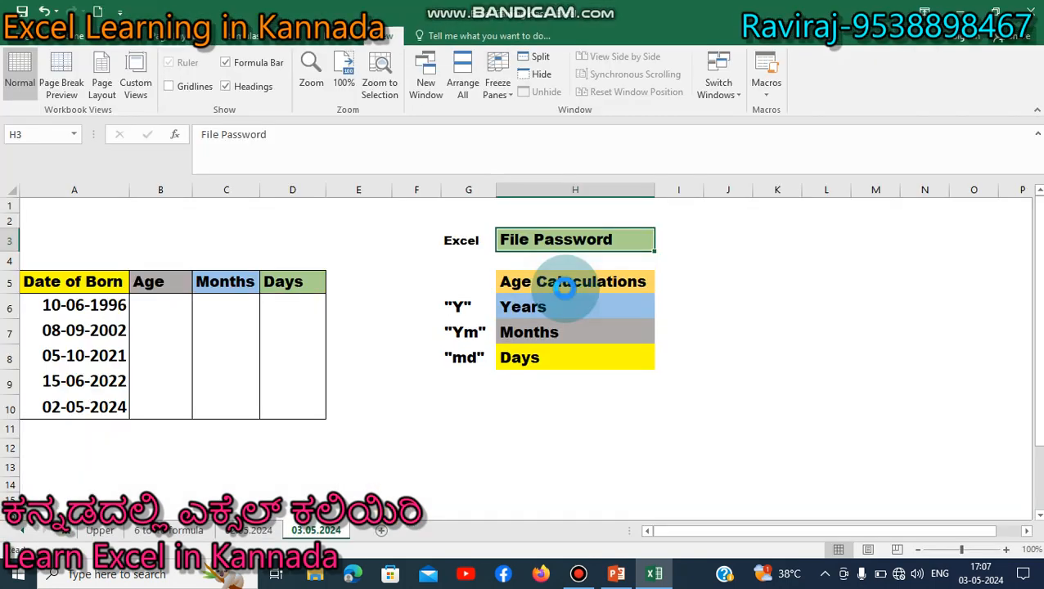
- Close the Excel workbook, then close Presentation 03.05.2024 and save its changes
click(752, 312)
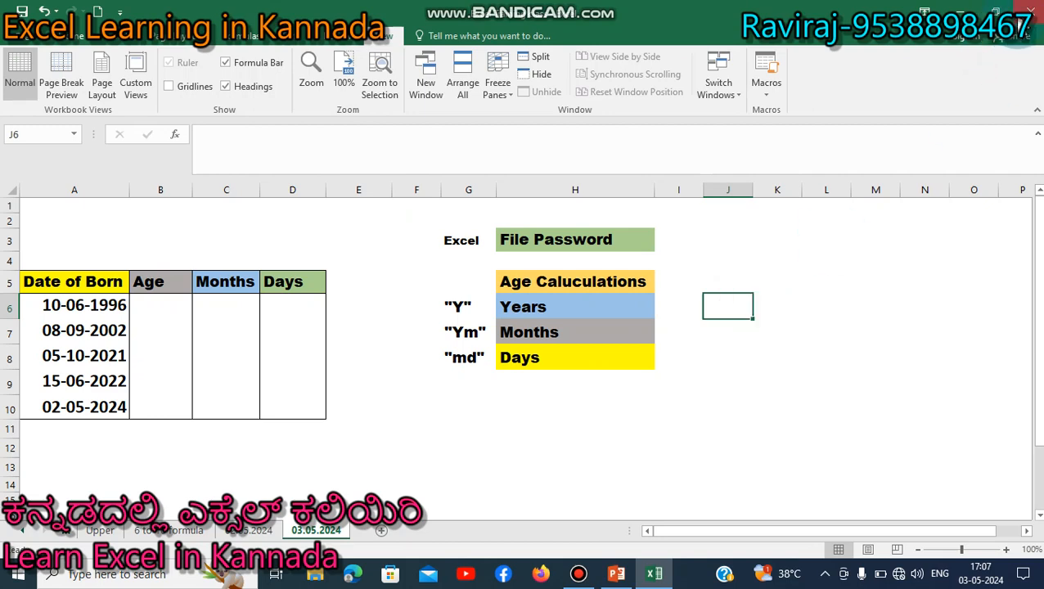
click(1017, 25)
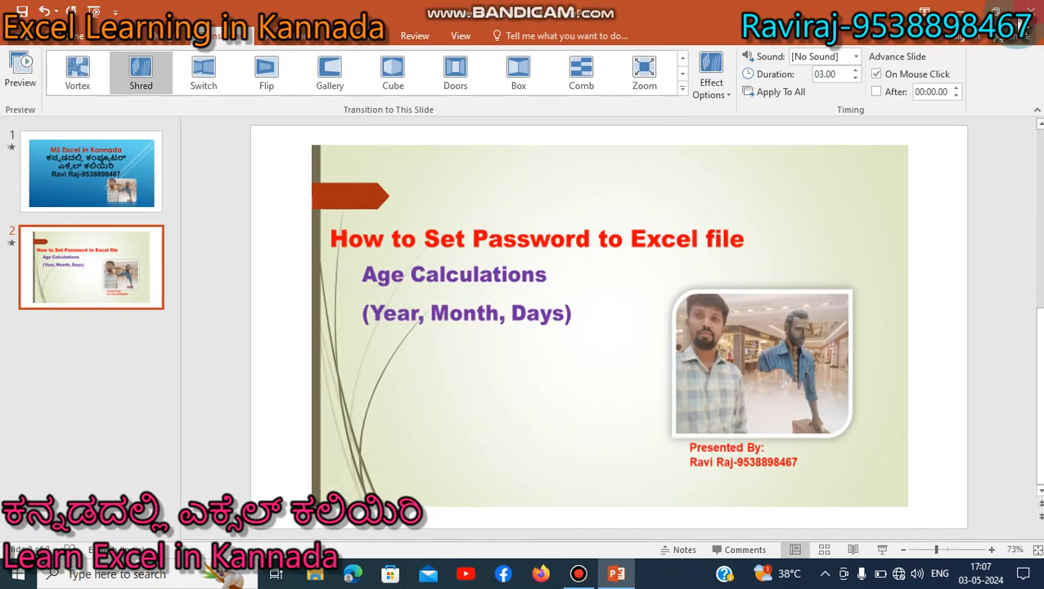
click(1025, 12)
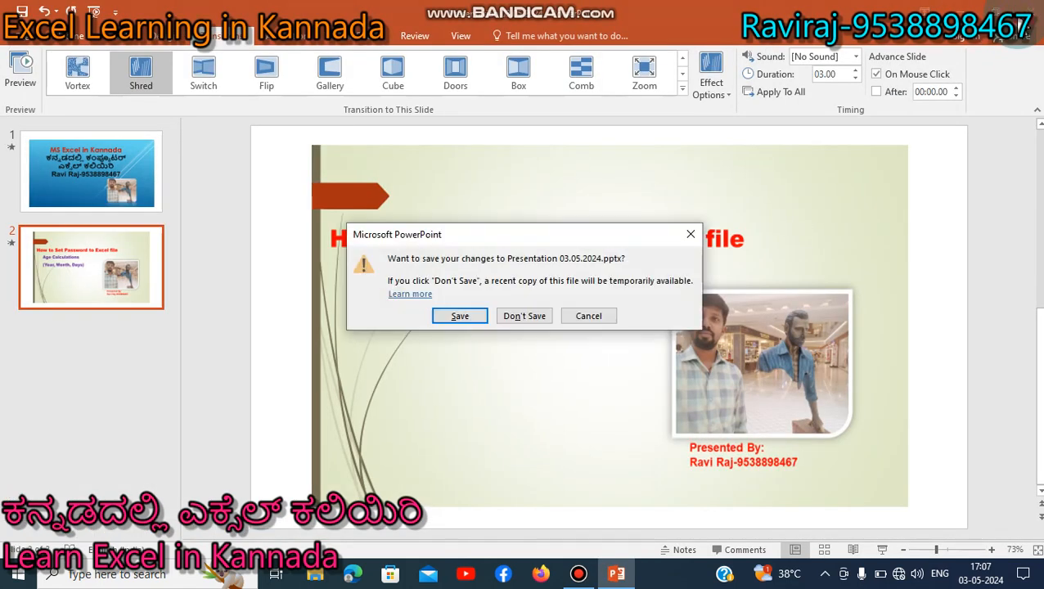
click(474, 325)
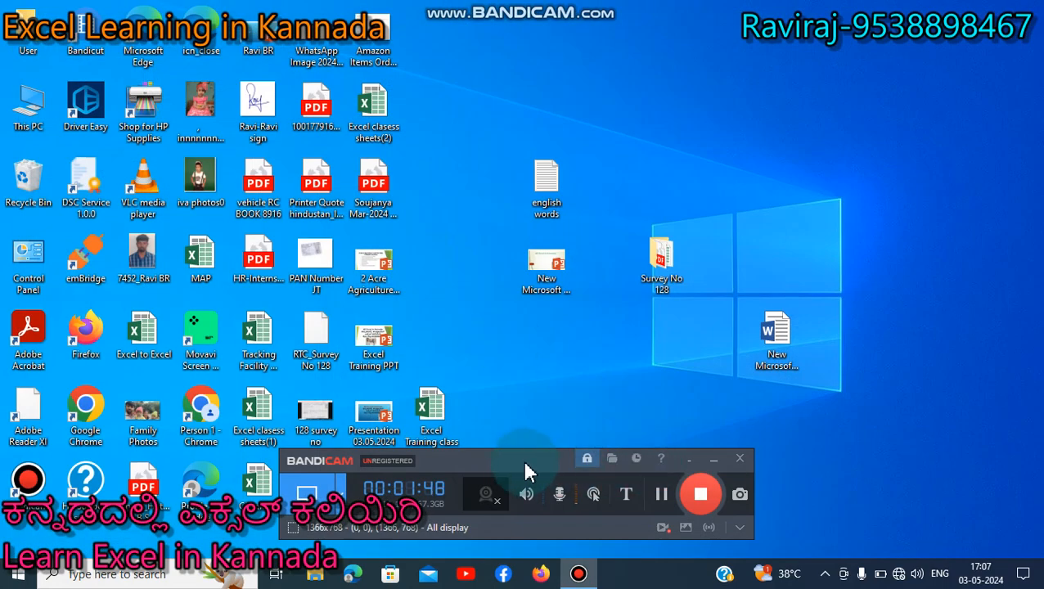
- Open Excel Training class from the desktop, entering the open password and then the modify password
drag(526, 471, 541, 529)
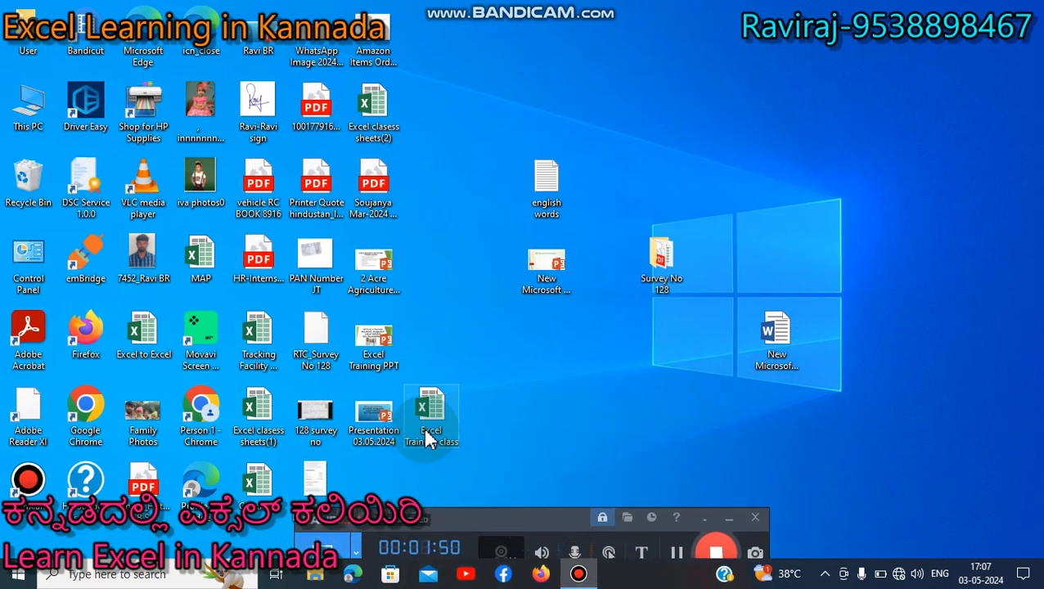
double_click(426, 434)
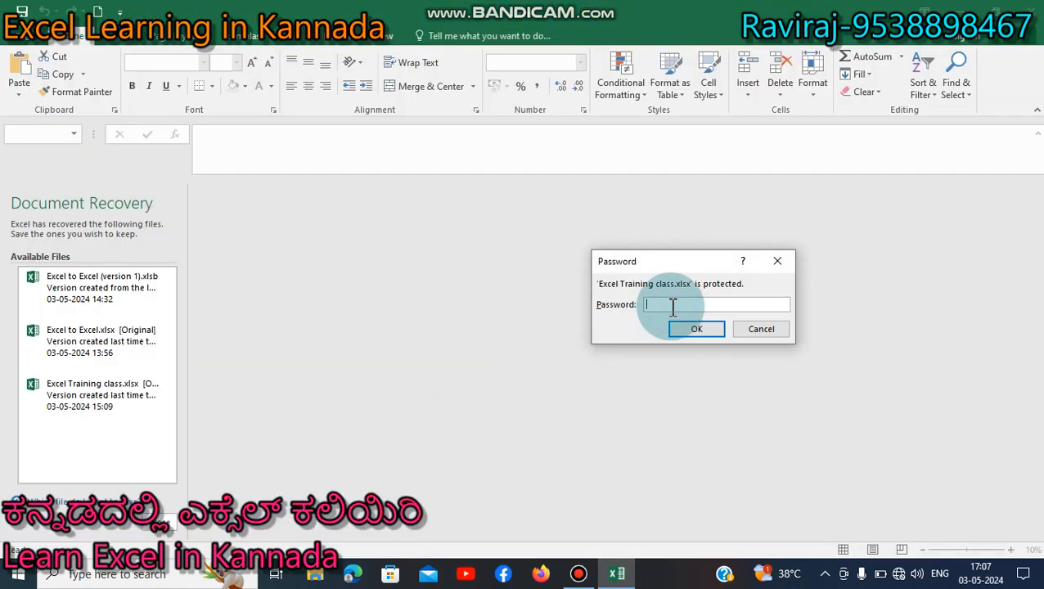
text(1234)
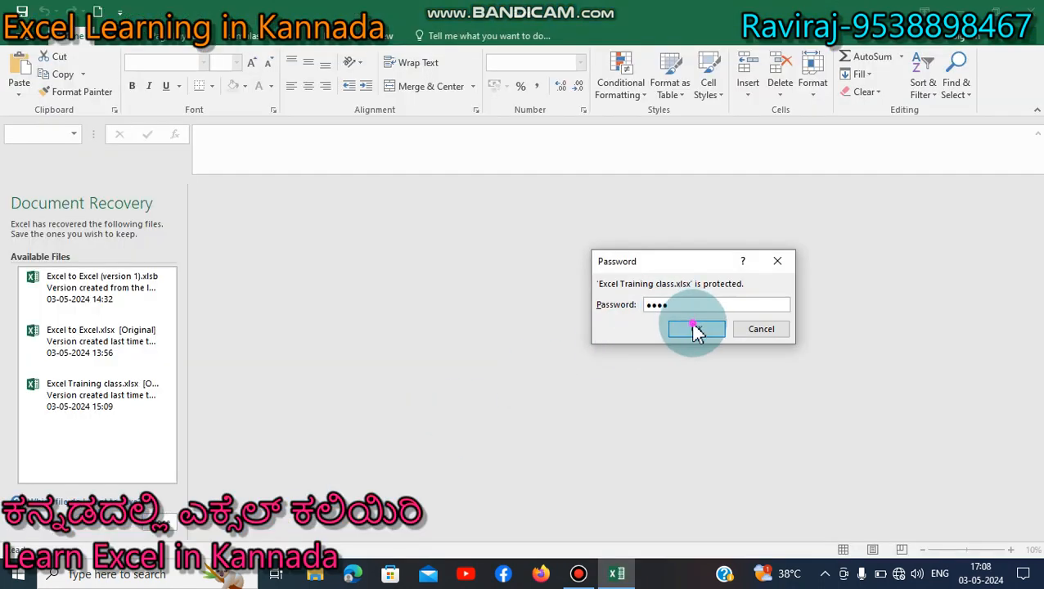
click(694, 329)
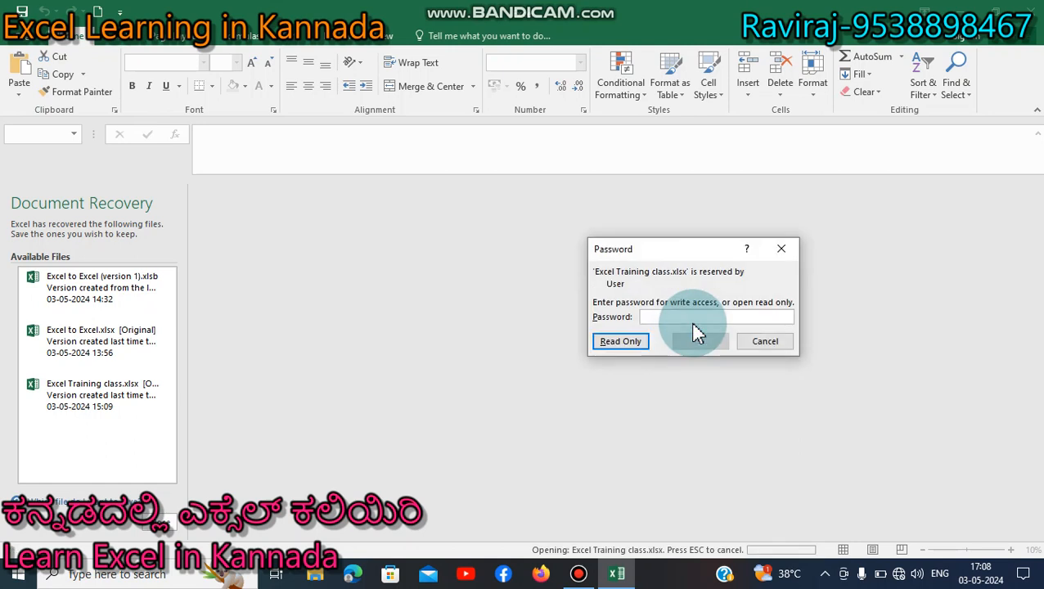
text(1234)
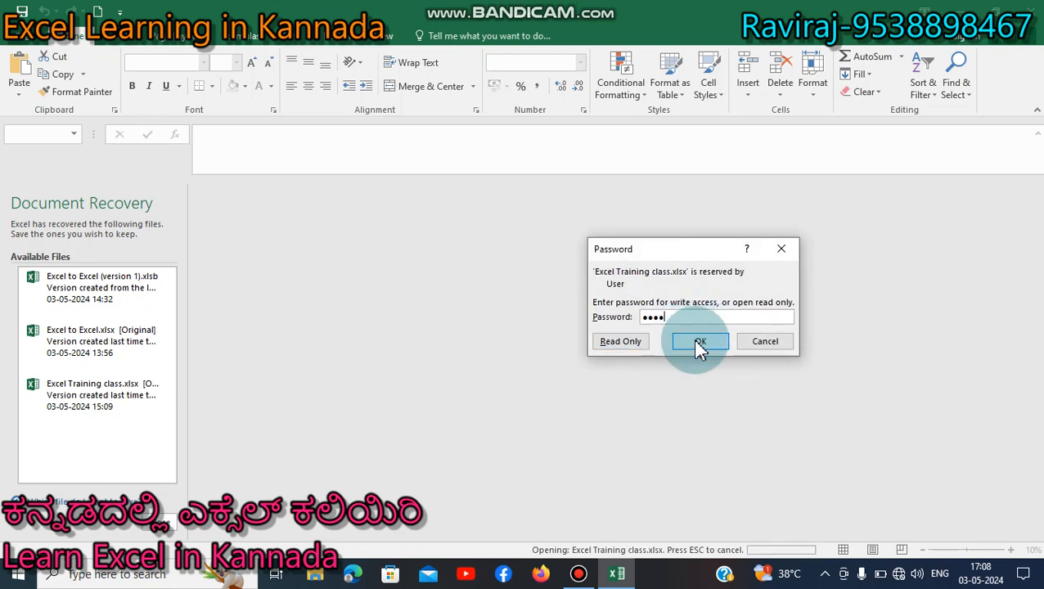
click(697, 339)
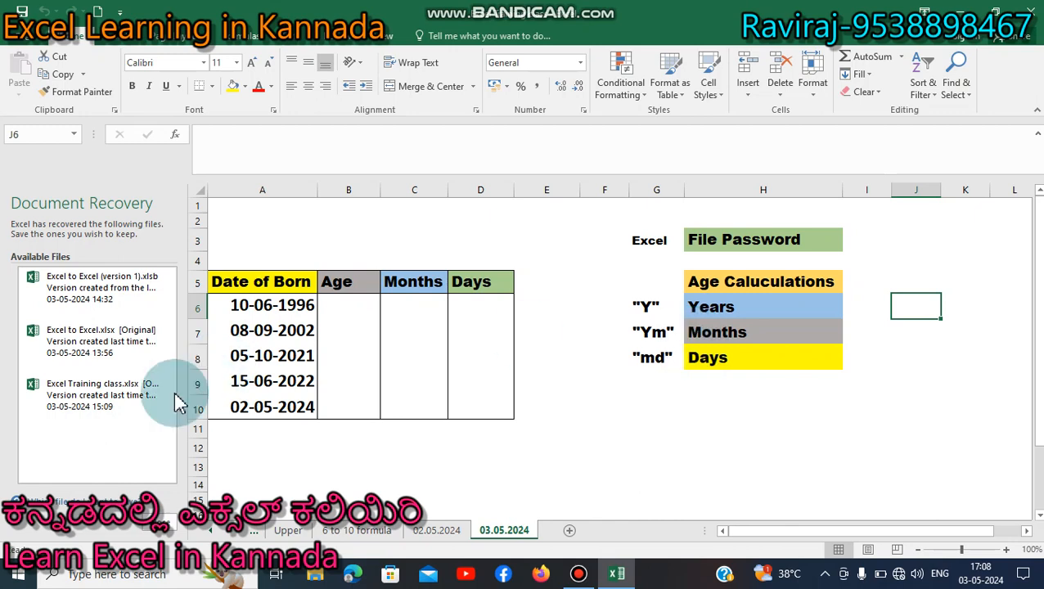
- Dismiss the Document Recovery panel, keeping the recovered files for later
click(163, 530)
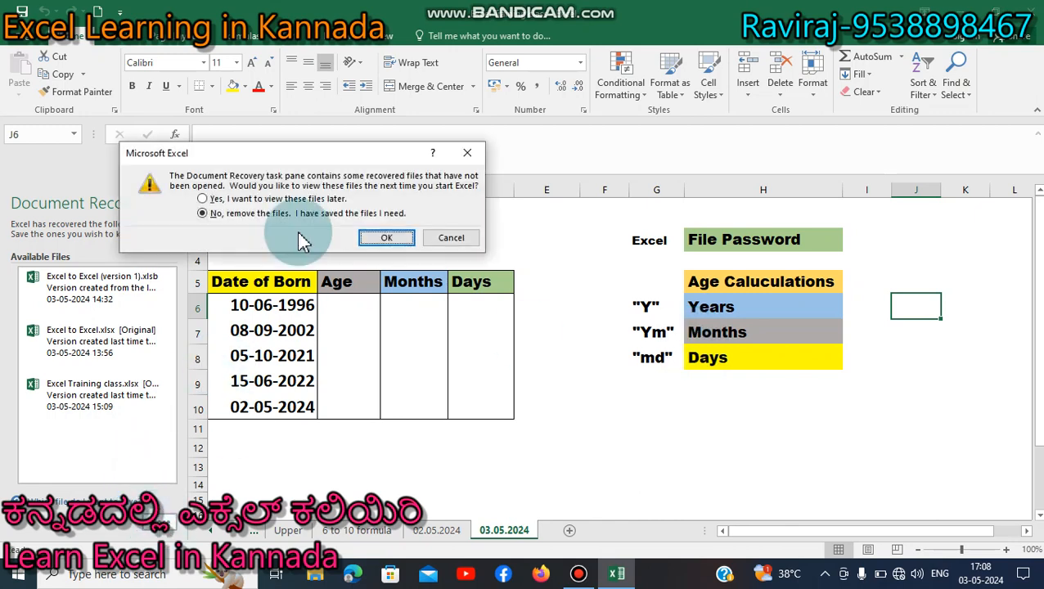
click(279, 200)
click(387, 238)
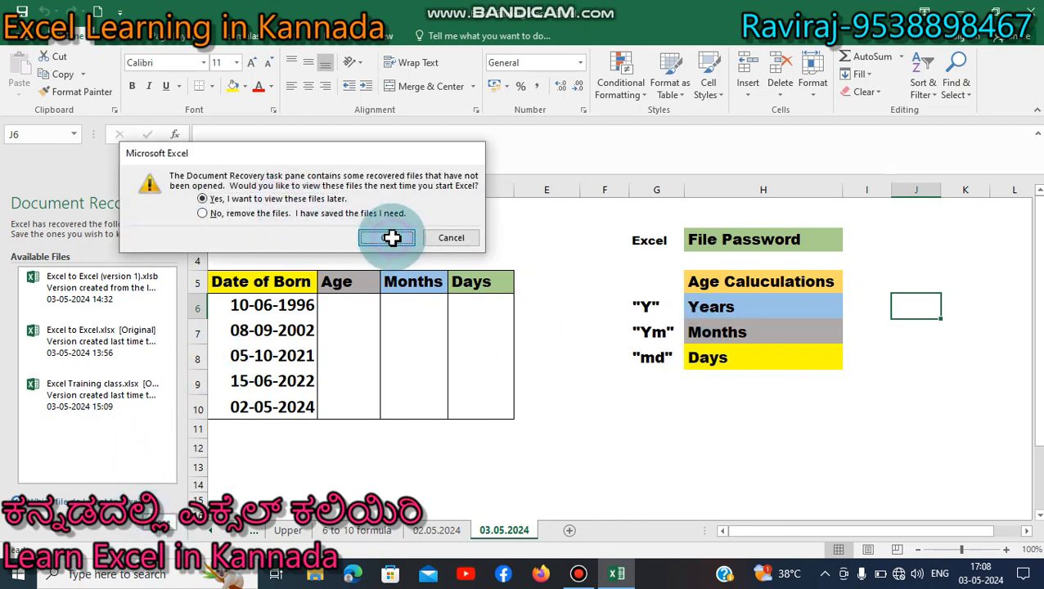
click(393, 314)
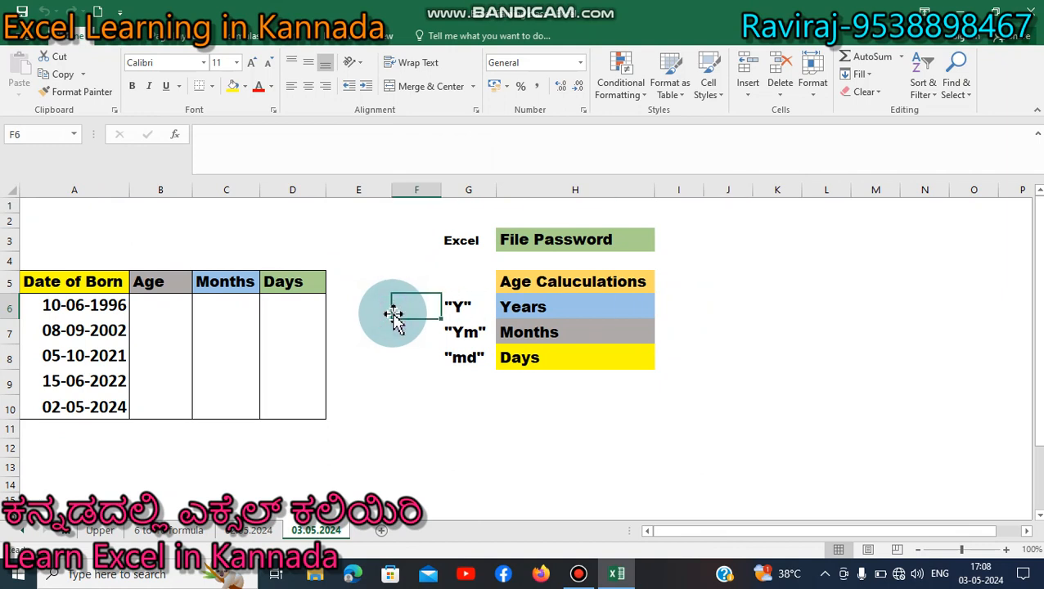
- Copy the Age heading from B5 into B4
key(Right)
key(Right)
key(Up)
key(Down)
key(Up)
key(Left)
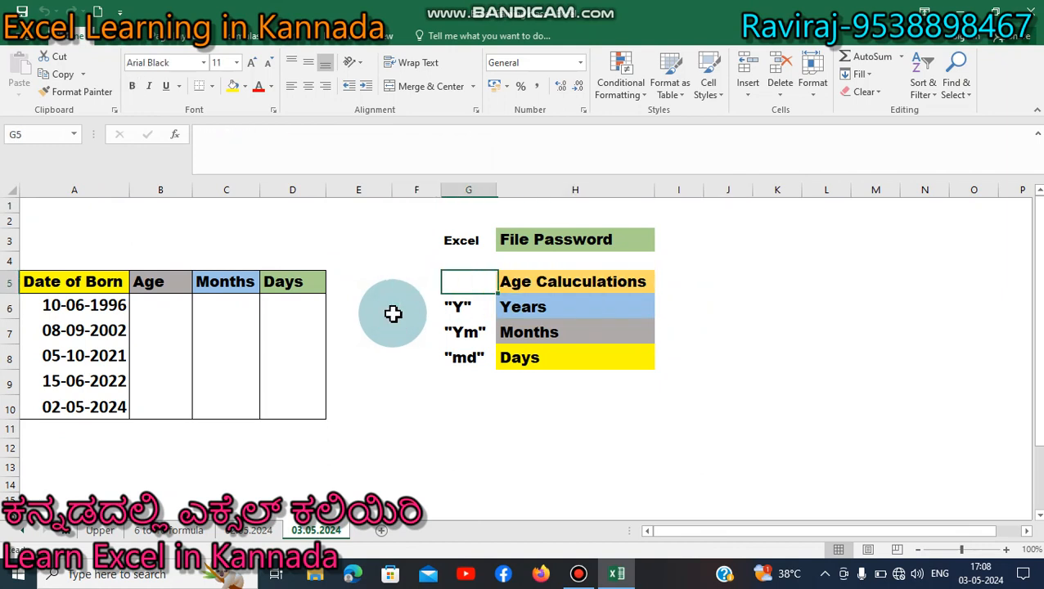
key(Left)
key(Left)
key(Left)
key(Left)
key(Left)
key(Down)
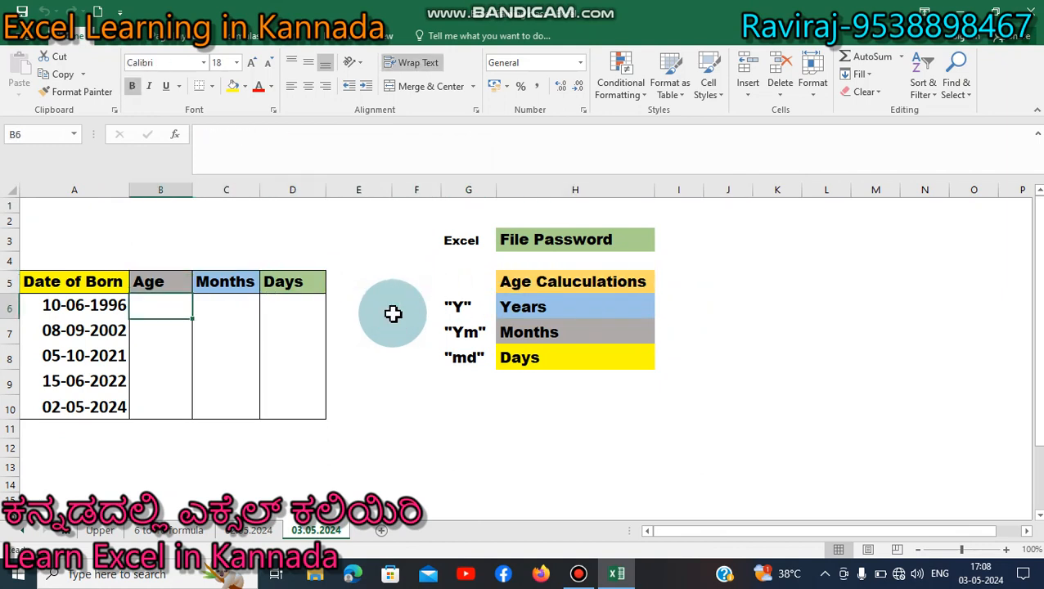
key(Left)
key(Right)
key(Right)
key(Up)
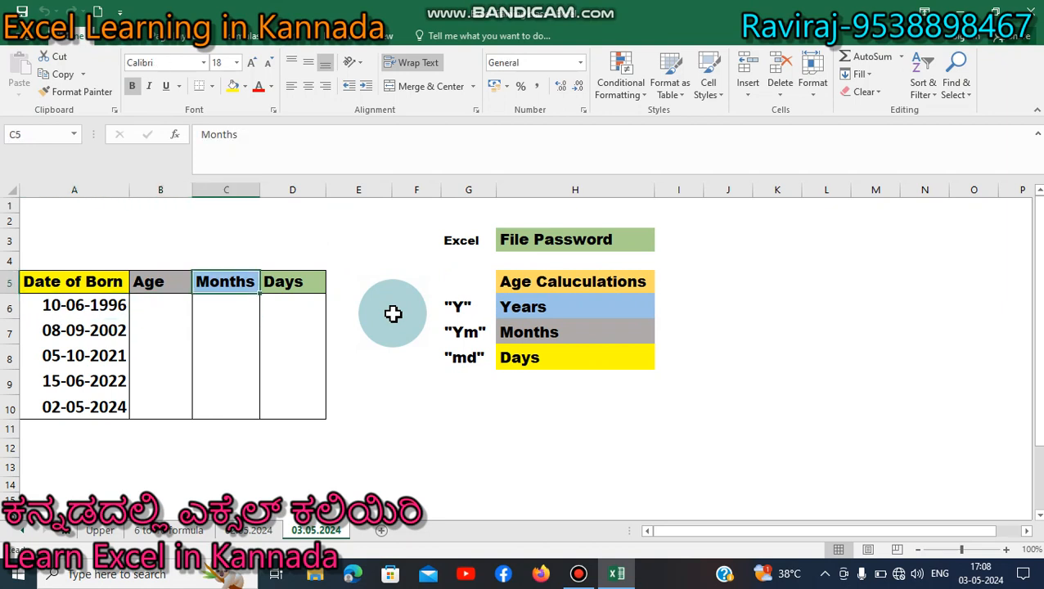
key(Left)
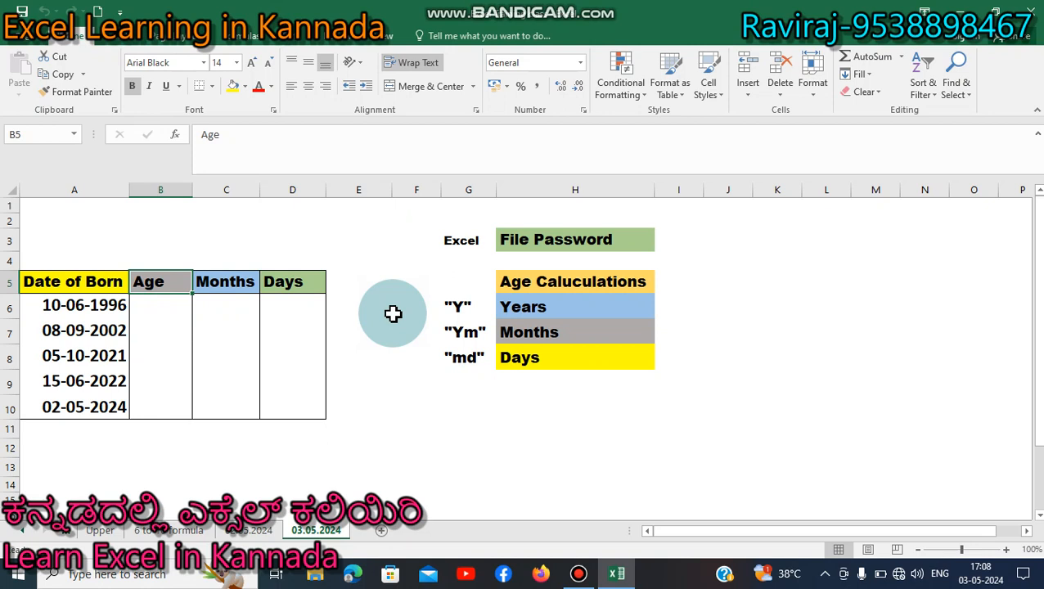
key(Up)
key(Left)
key(Right)
key(Down)
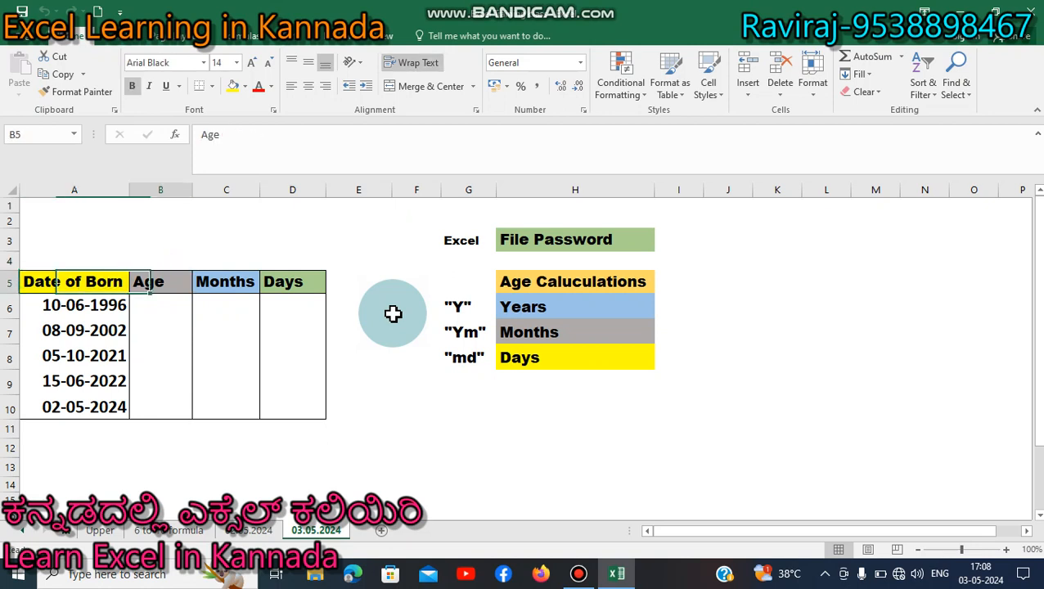
key(ctrl+c)
key(Up)
key(ctrl+v)
key(Down)
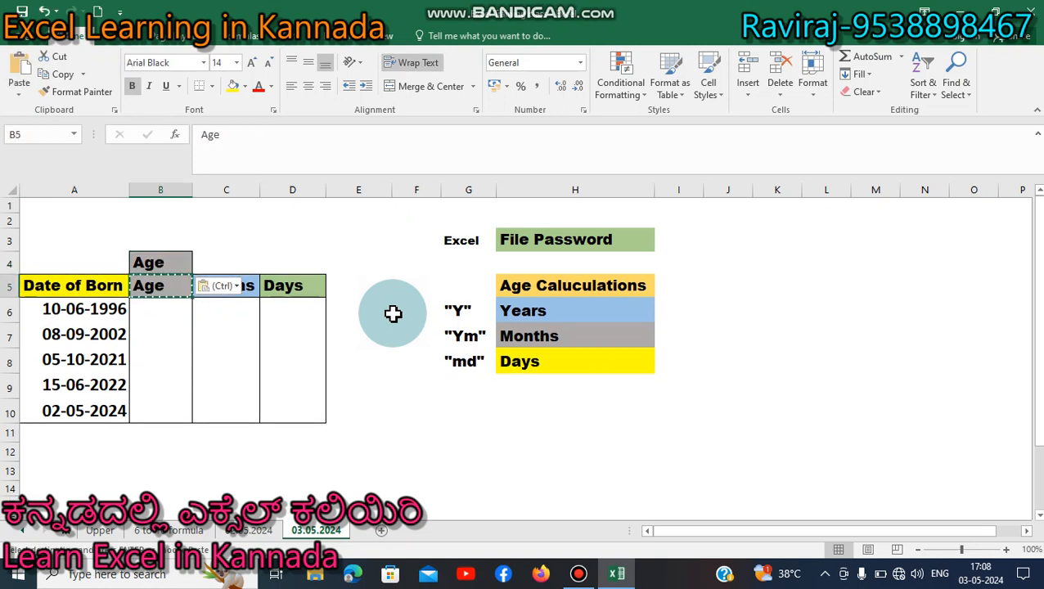
- Change the B5 heading to 'Years'
text(Years)
key(Return)
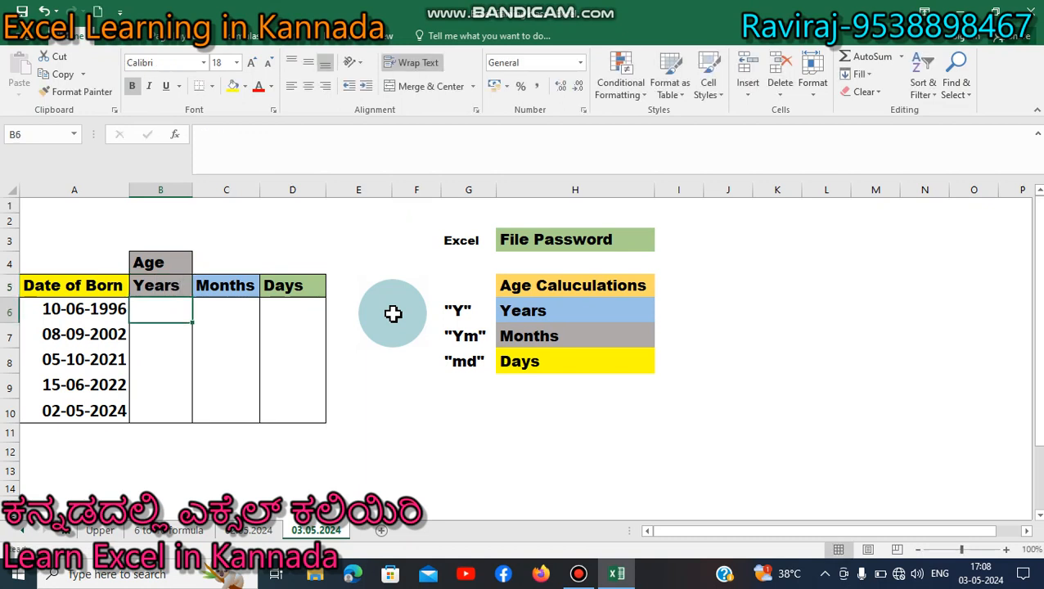
key(Left)
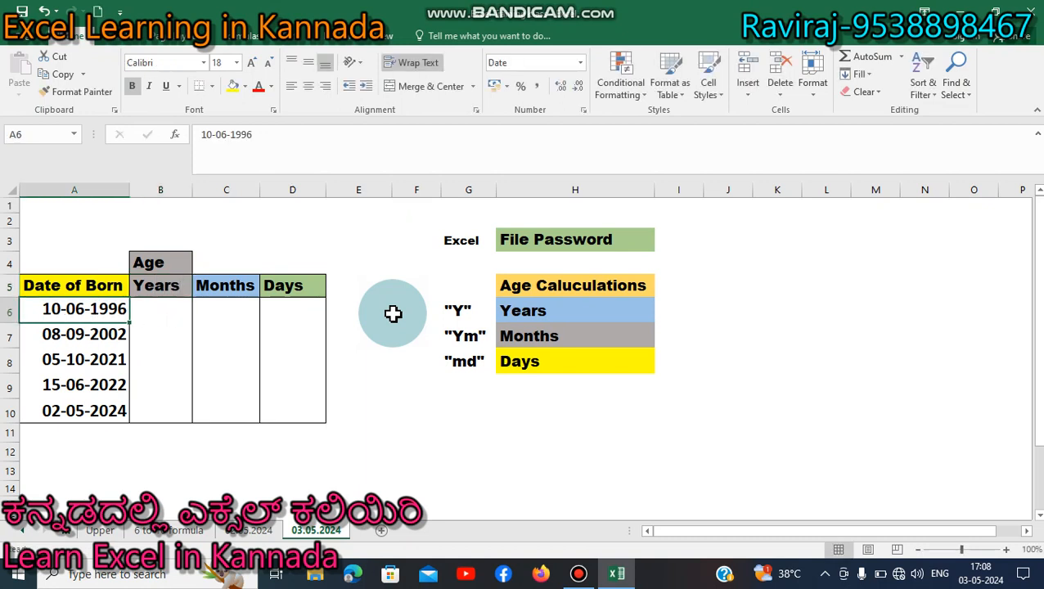
key(Right)
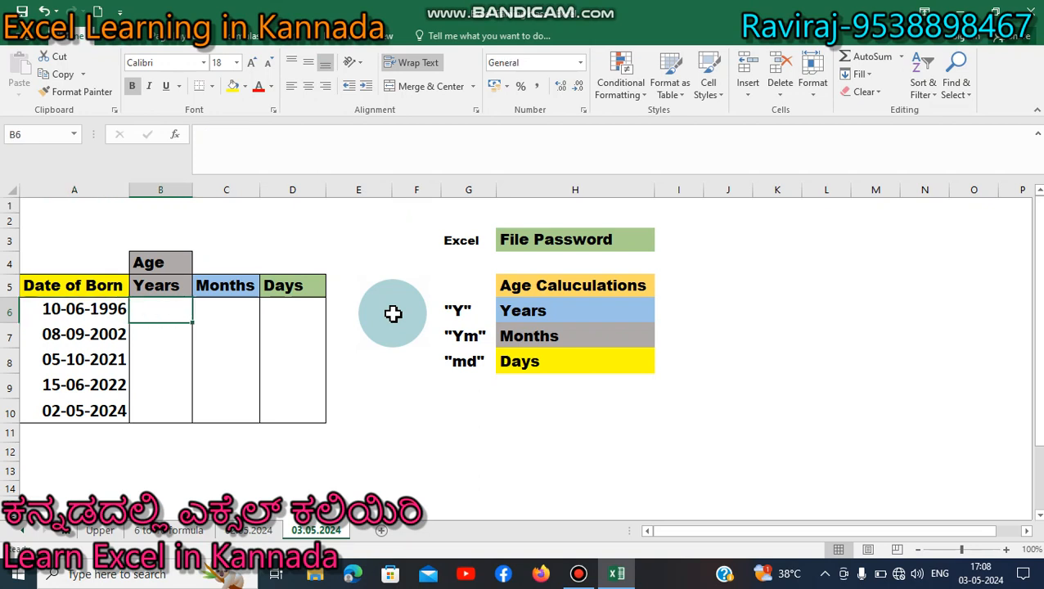
- Enter =DATEDIF(A6,TODAY(),"y") in B6 to compute the first age in years
text(=)
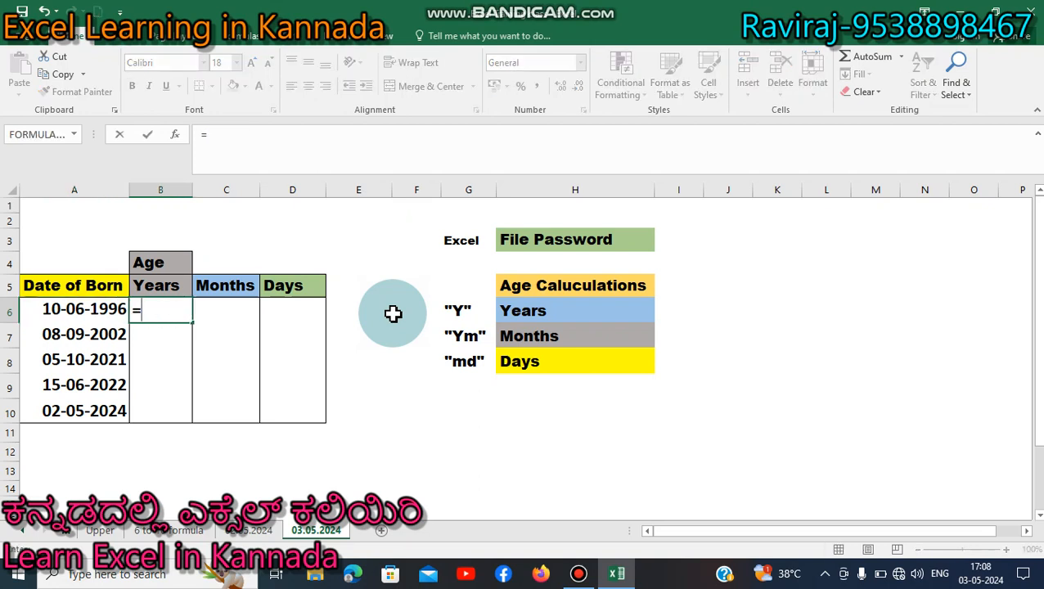
text(dated)
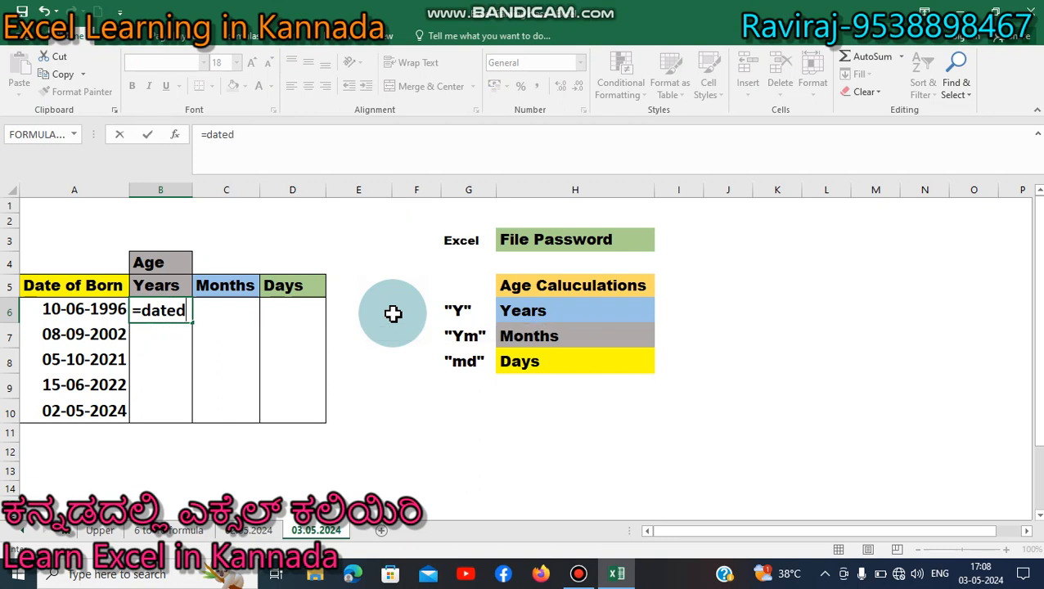
text(if)
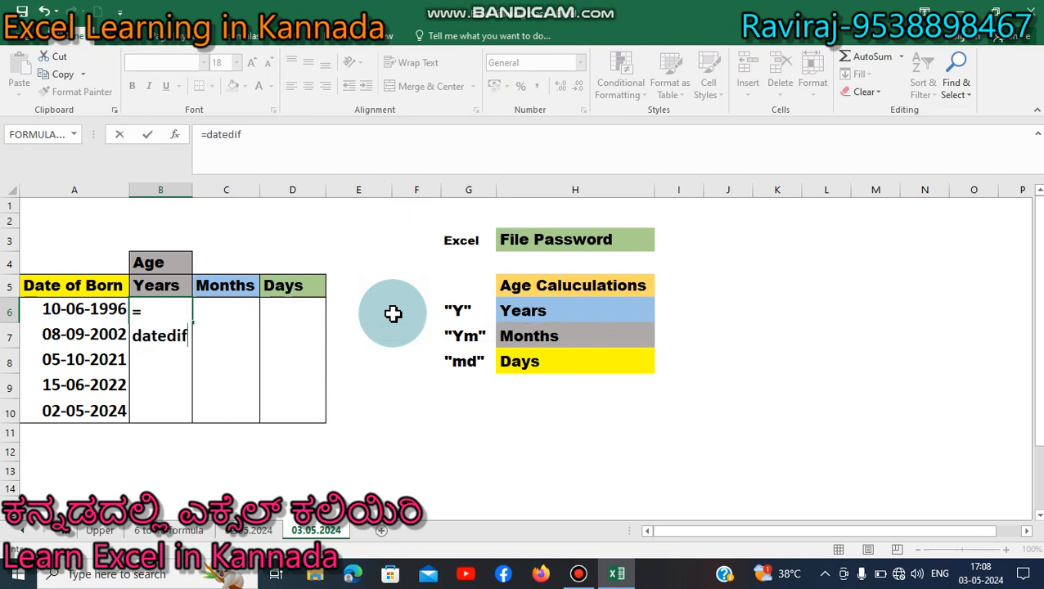
text(()
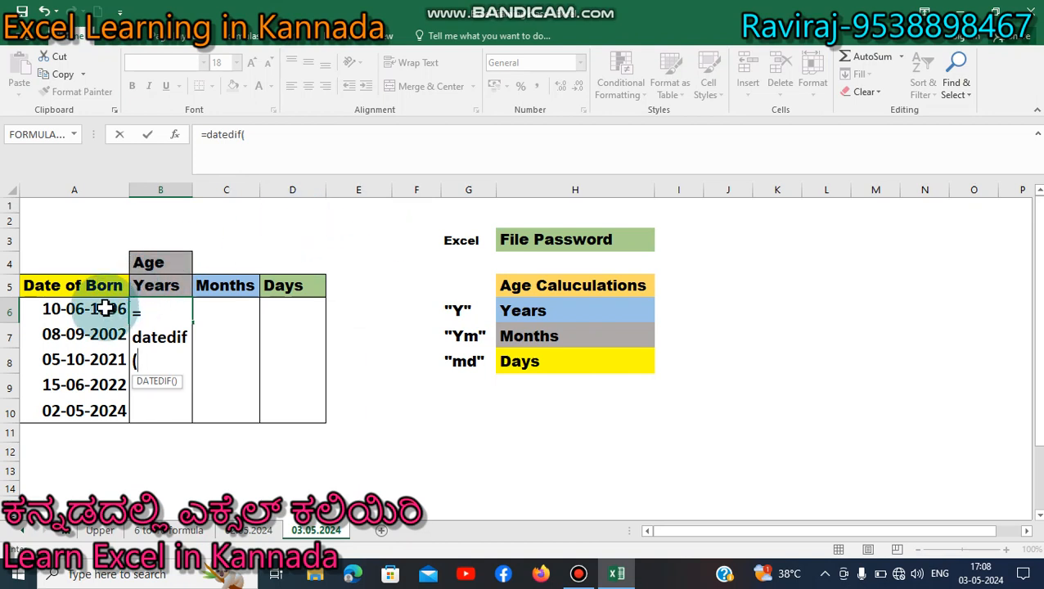
click(103, 310)
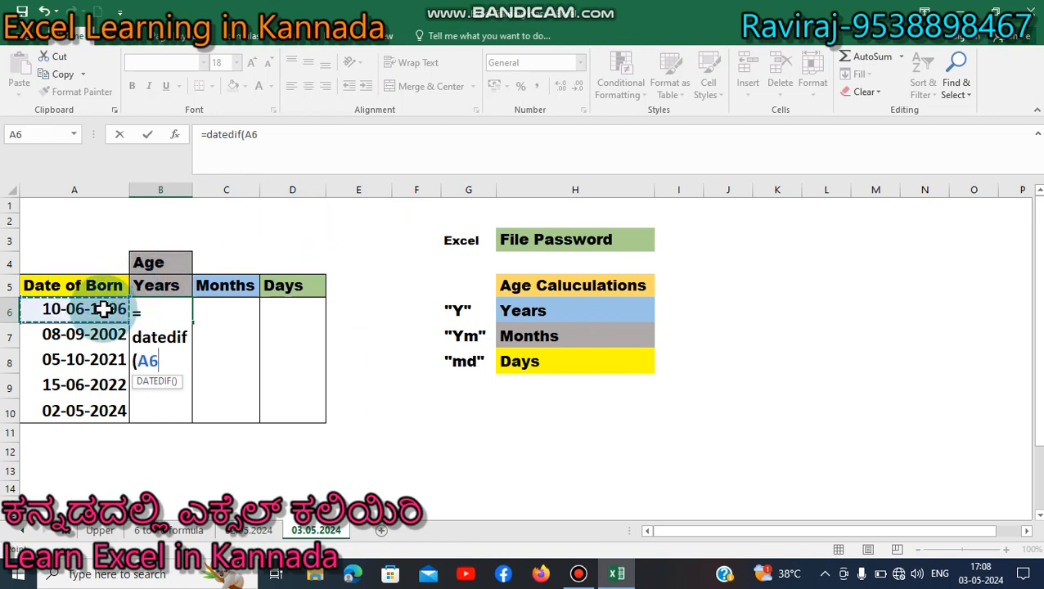
text(,tofa)
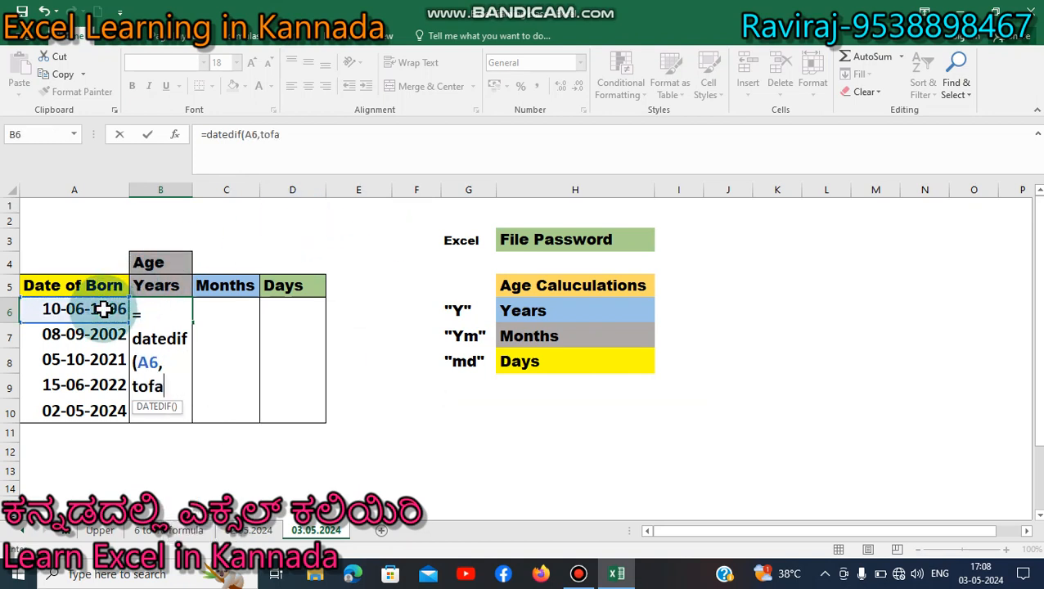
key(BackSpace)
key(BackSpace)
text(day)
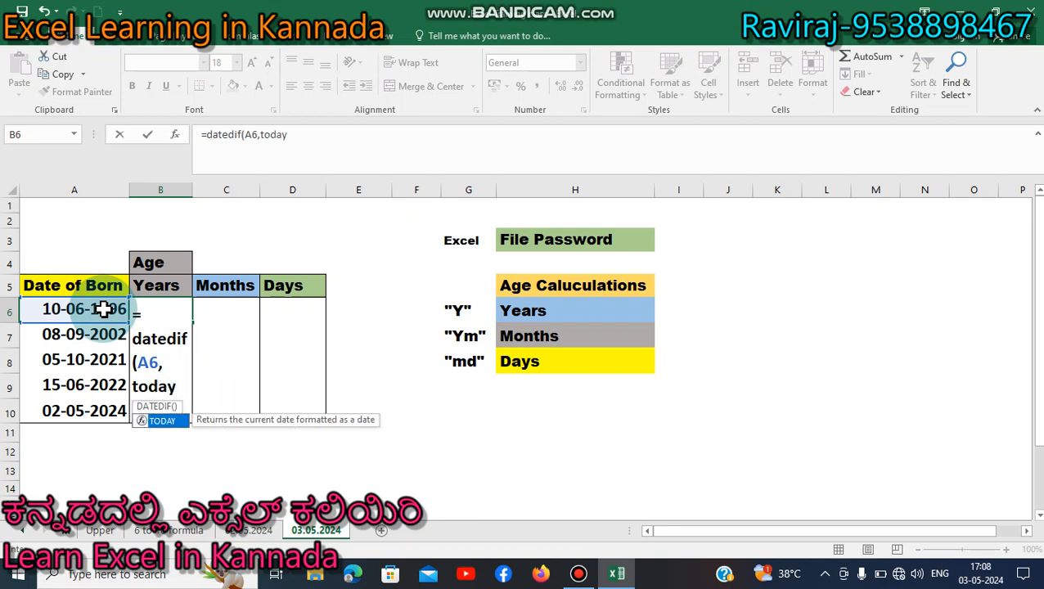
text(())
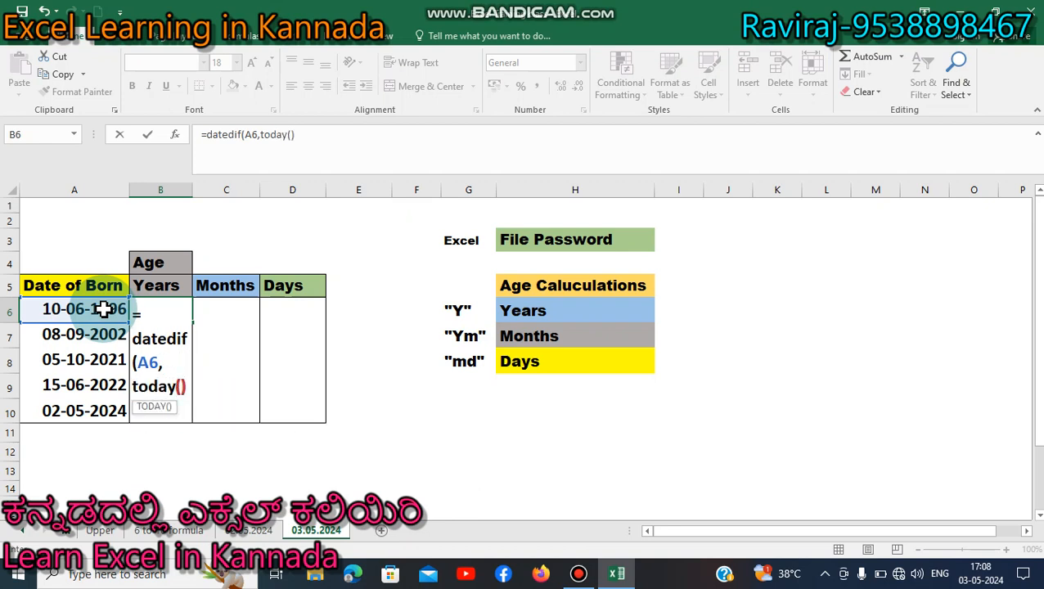
text(,"y)
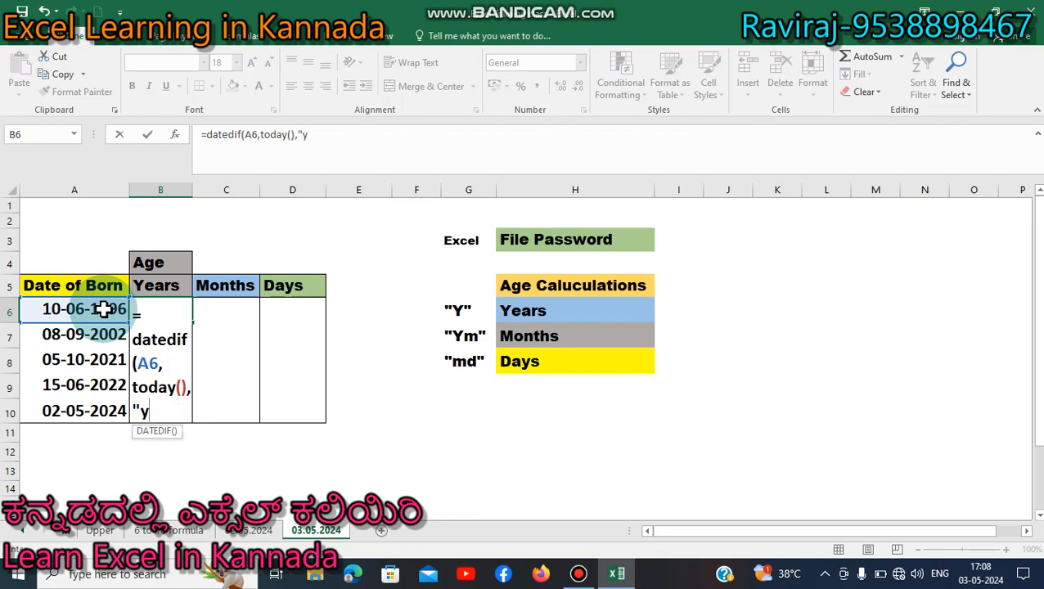
text("))
key(Return)
- Copy the B6 years formula into B7:B10
key(Up)
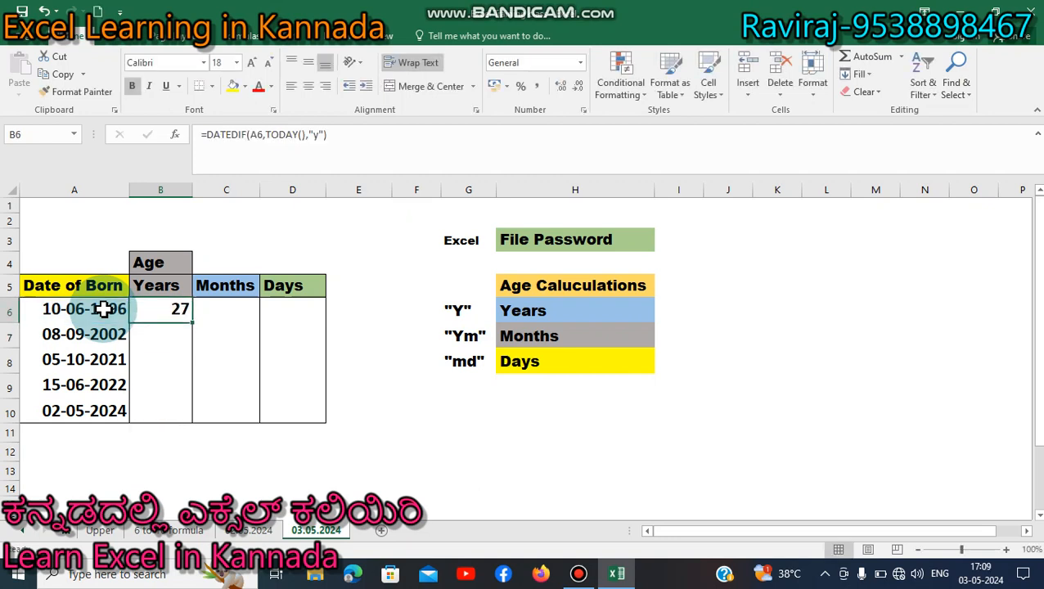
key(Down)
key(Up)
key(Down)
key(Up)
key(ctrl+c)
key(Down)
key(shift+Down)
key(shift+Down)
key(shift+Down)
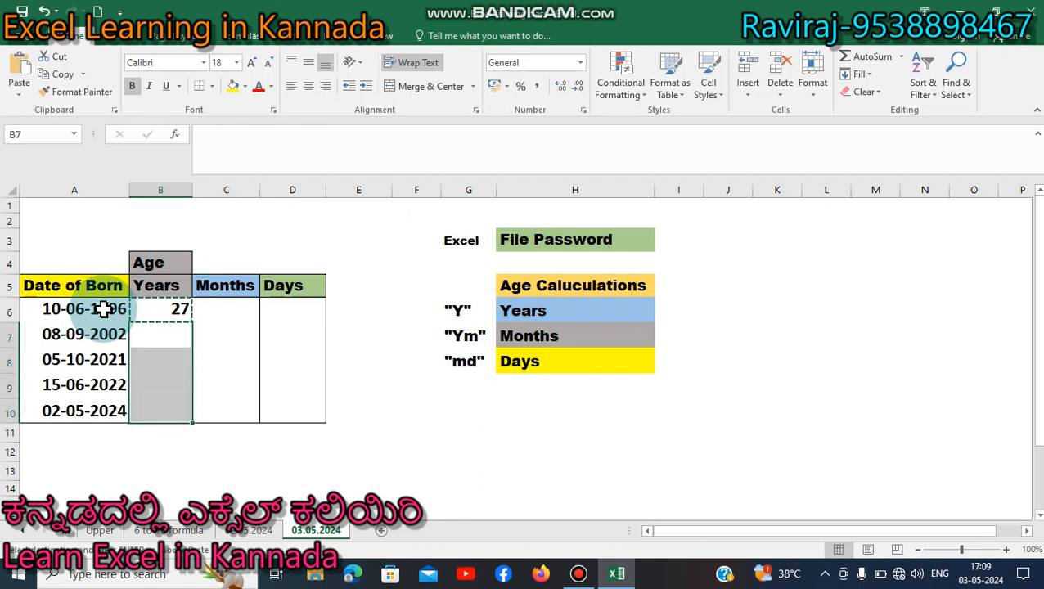
key(ctrl+v)
- Check the copied Years formulas (27, 21, 2, 1, 0) against their birth dates
key(Left)
key(Right)
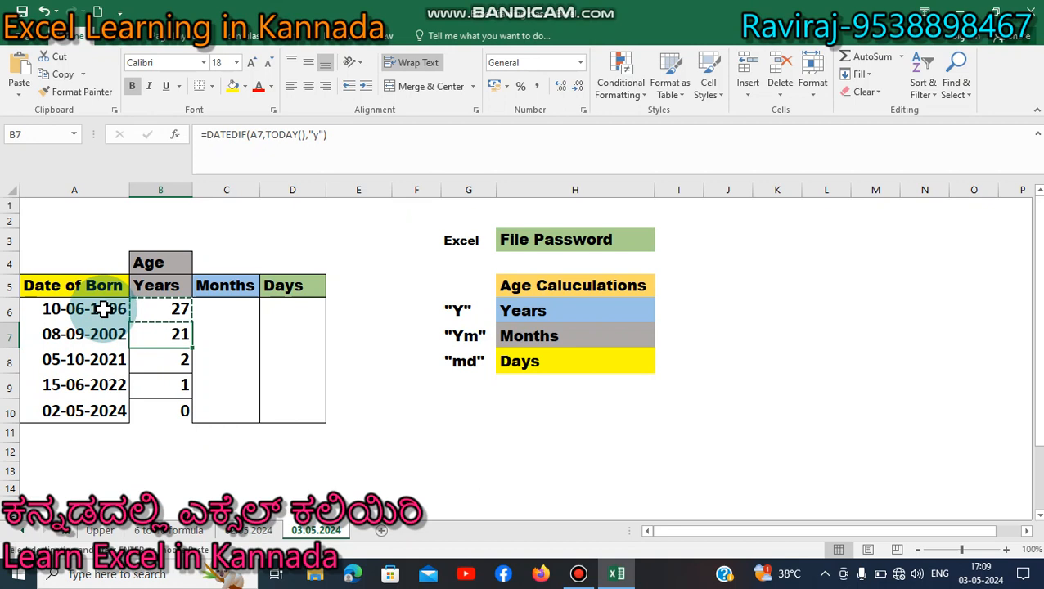
key(F2)
key(Return)
key(Left)
key(Up)
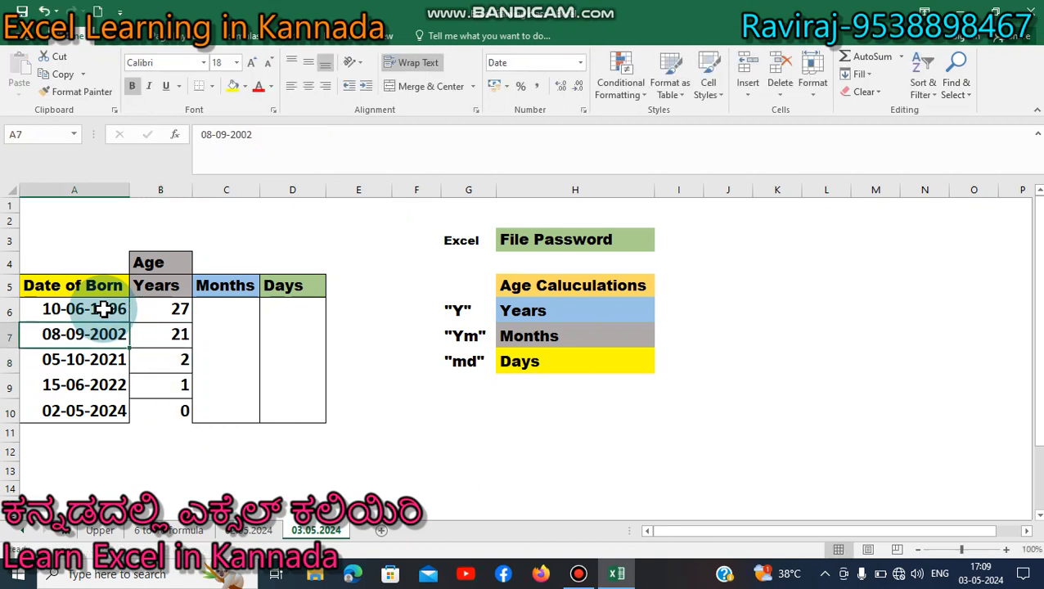
key(Right)
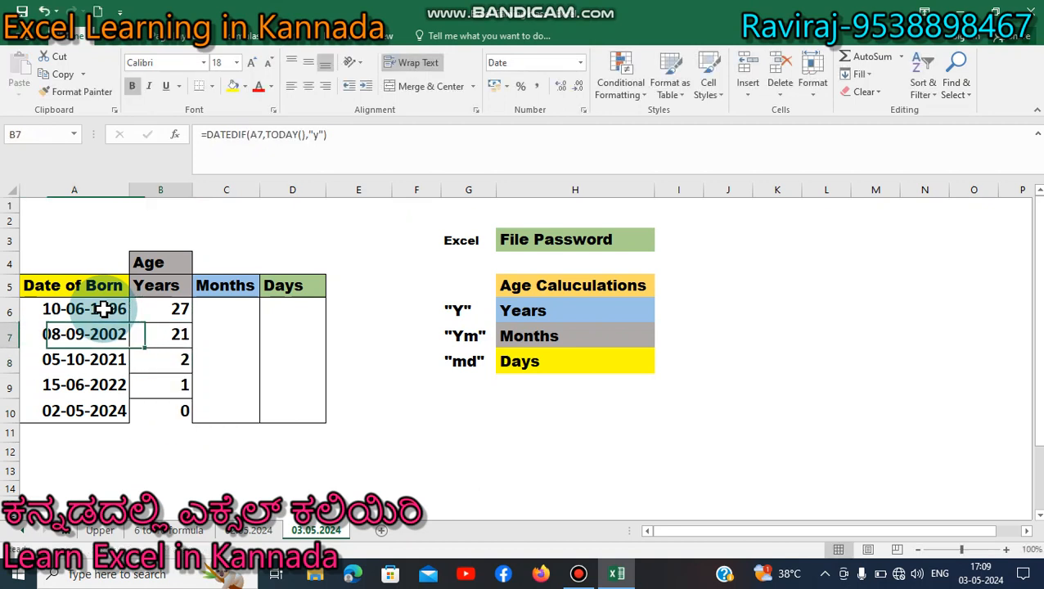
key(Down)
key(Left)
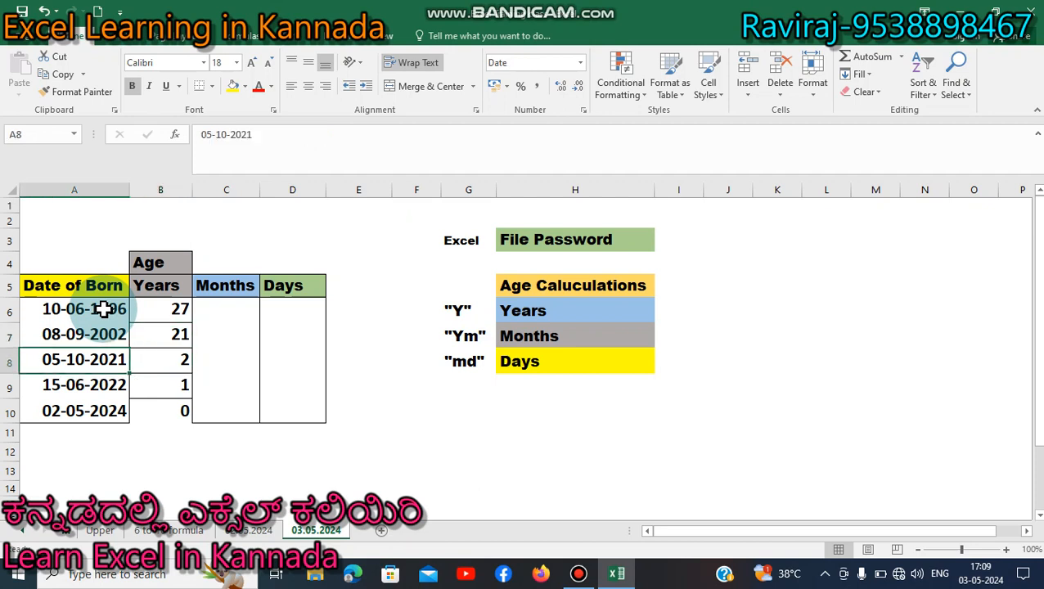
key(Right)
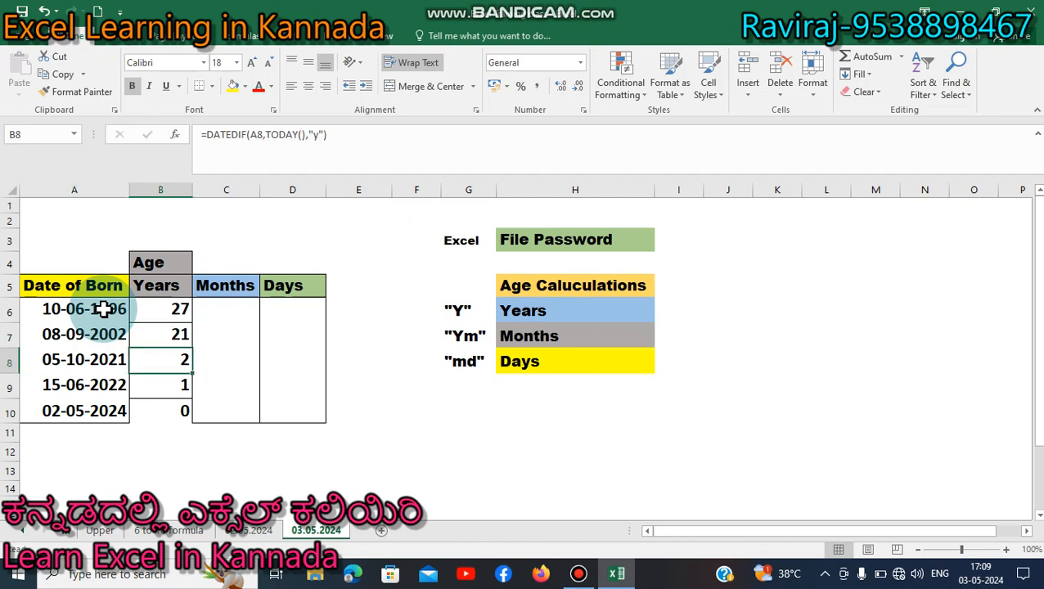
key(Down)
key(Down)
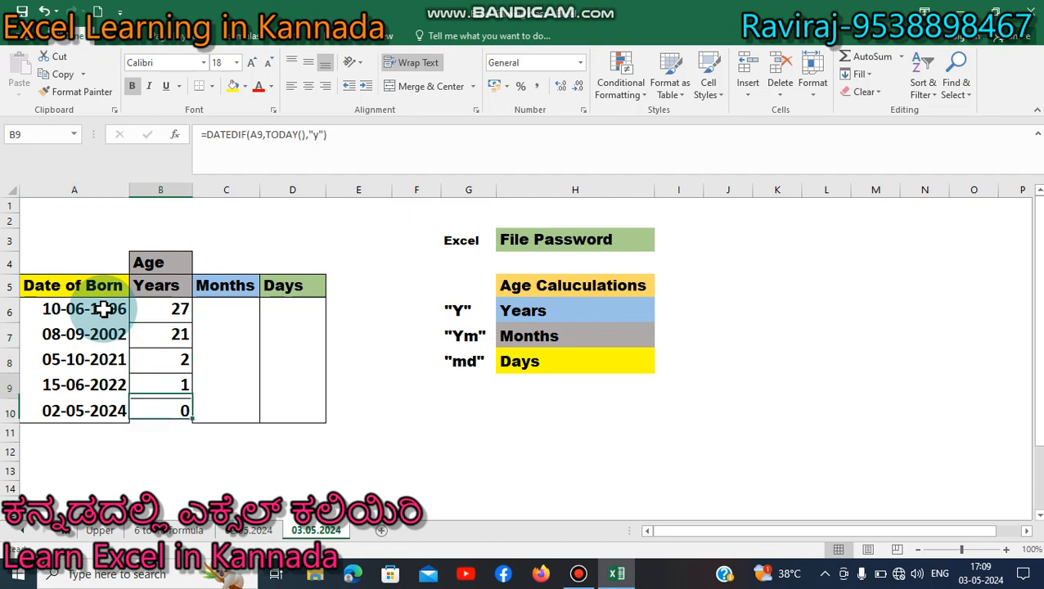
key(Up)
key(Up)
key(Up)
key(Up)
key(Right)
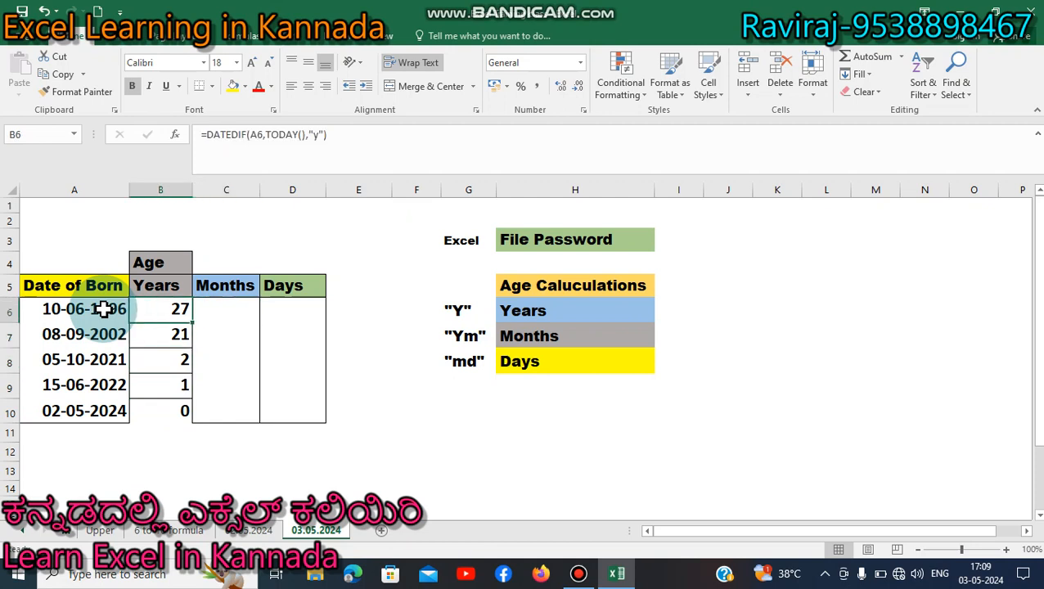
key(Right)
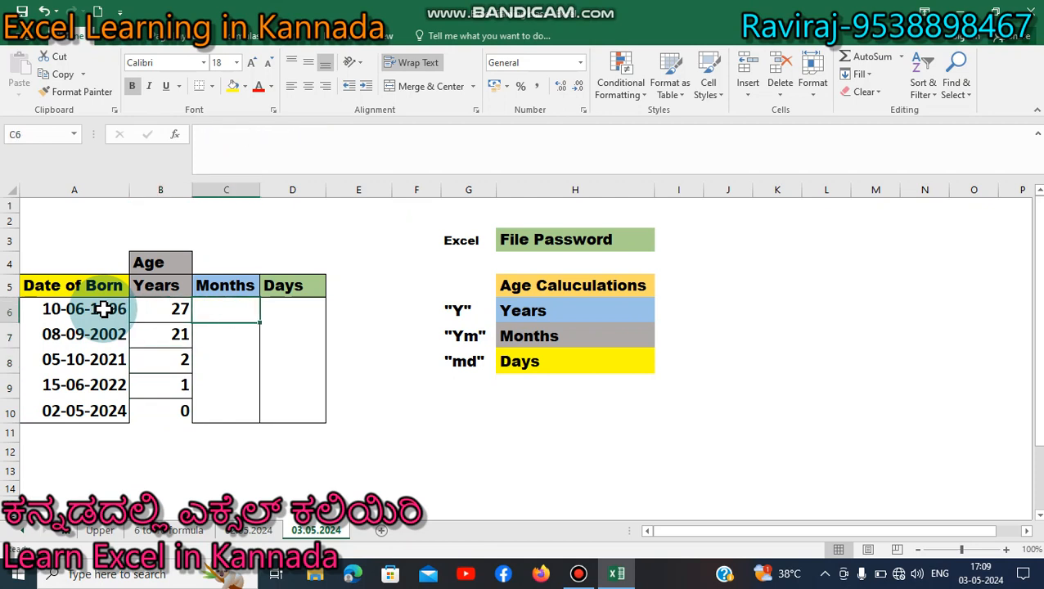
- Enter =DATEDIF(A6,TODAY(),"YM") in C6 for the first month count
key(Left)
key(Right)
text(=)
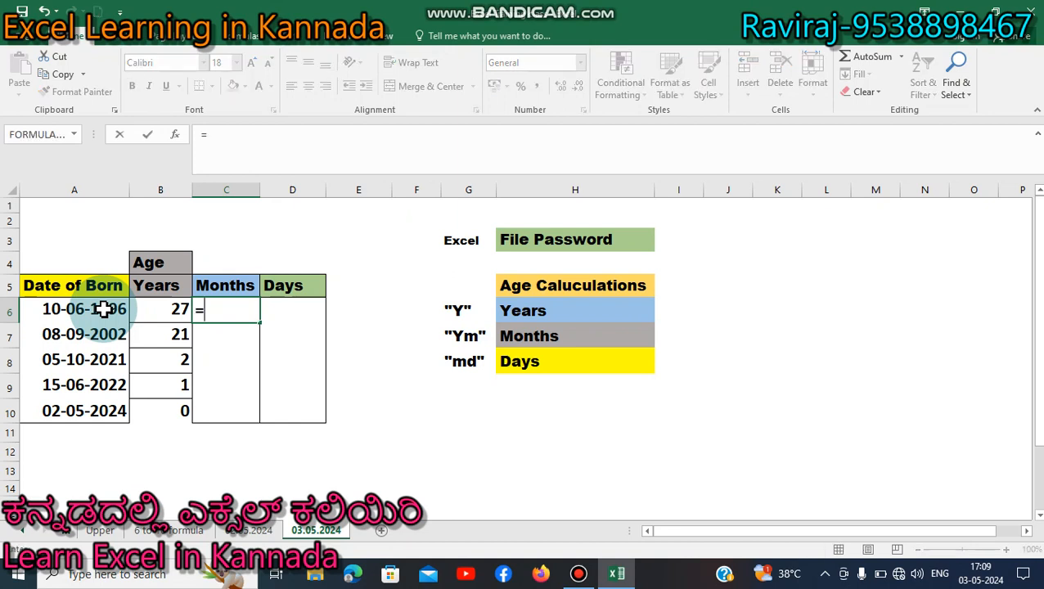
text(DAT)
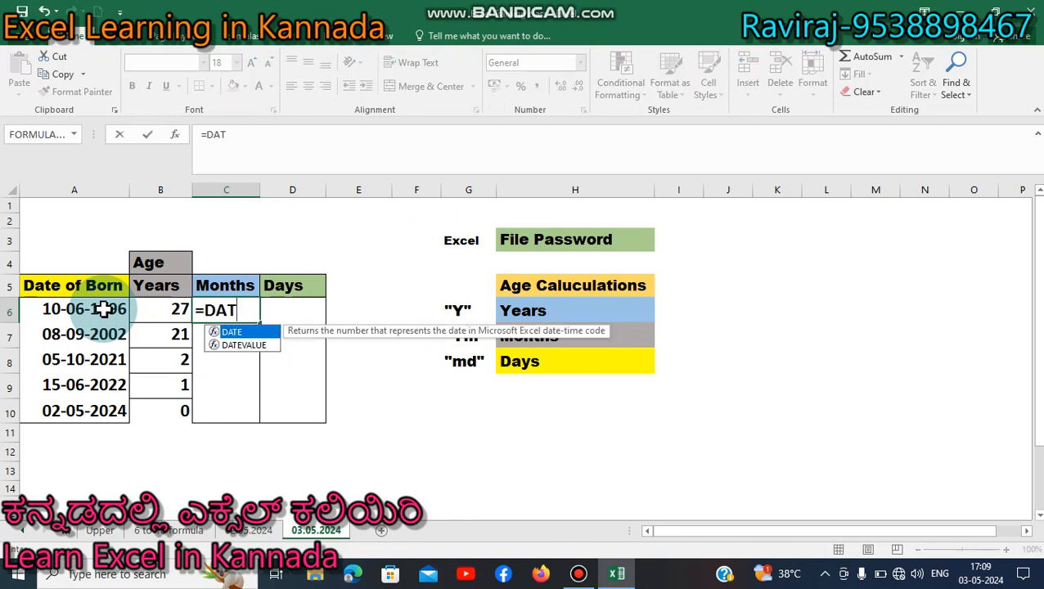
text(EDIF)
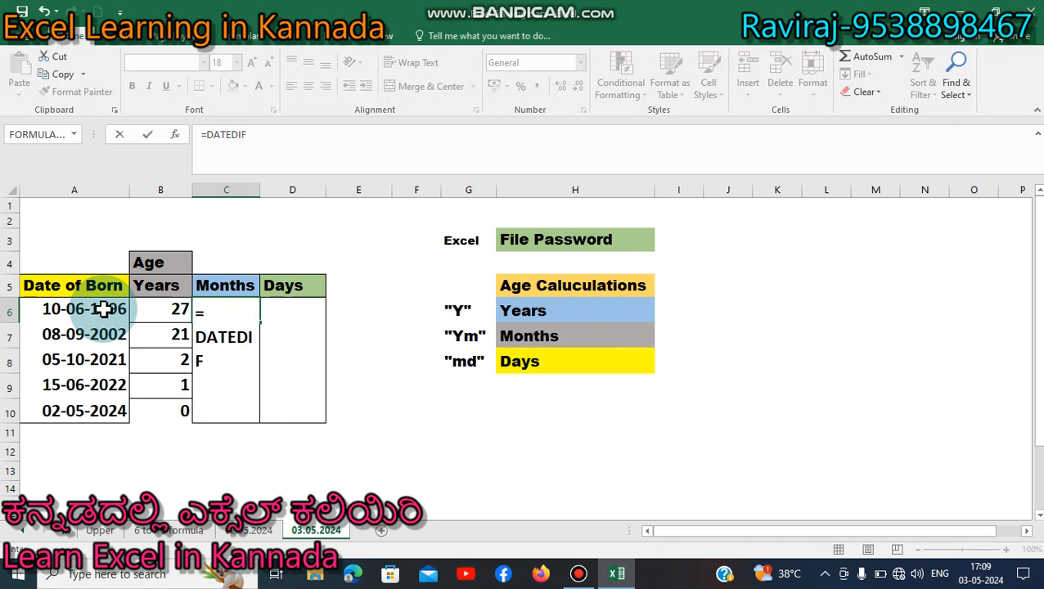
text(()
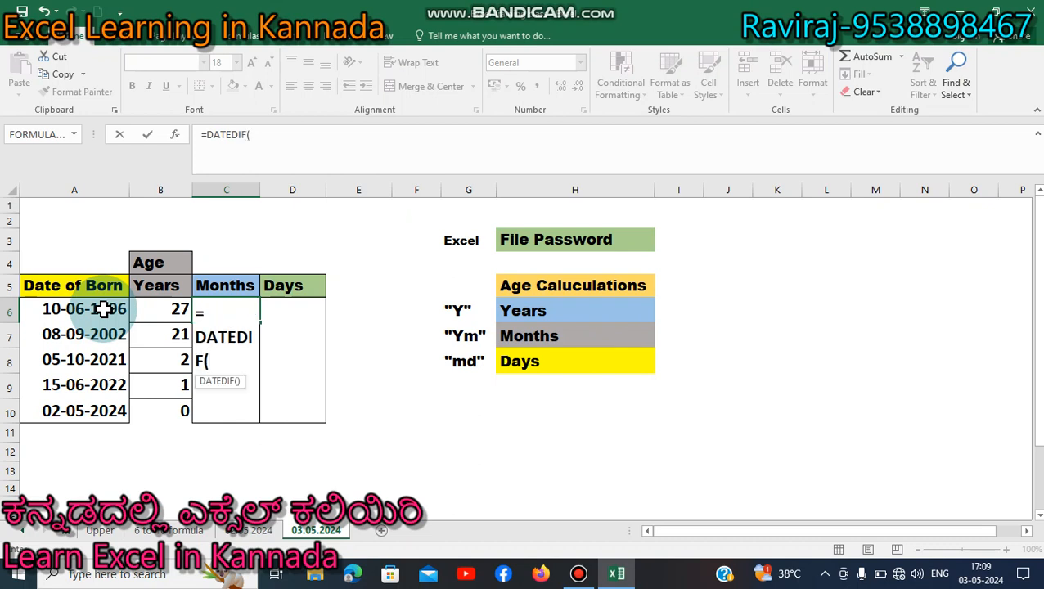
click(88, 308)
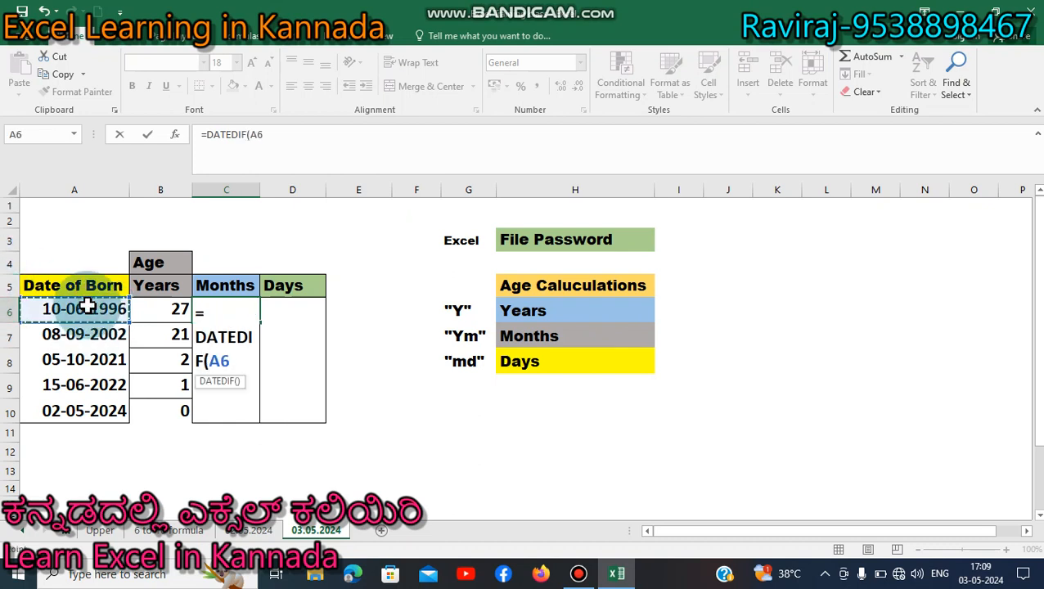
text(,T)
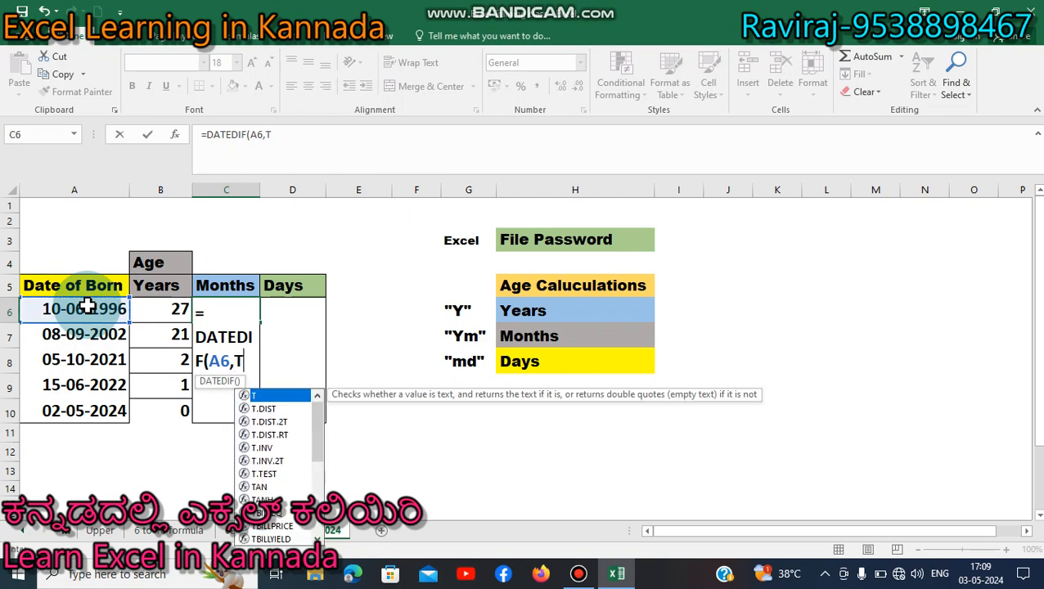
text(ODAY()
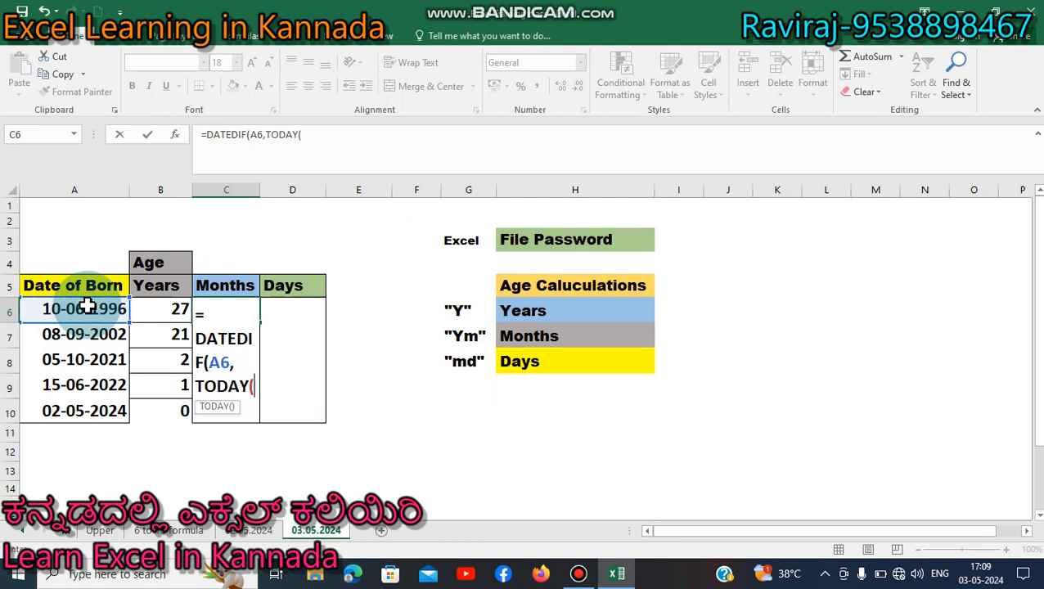
text(),)
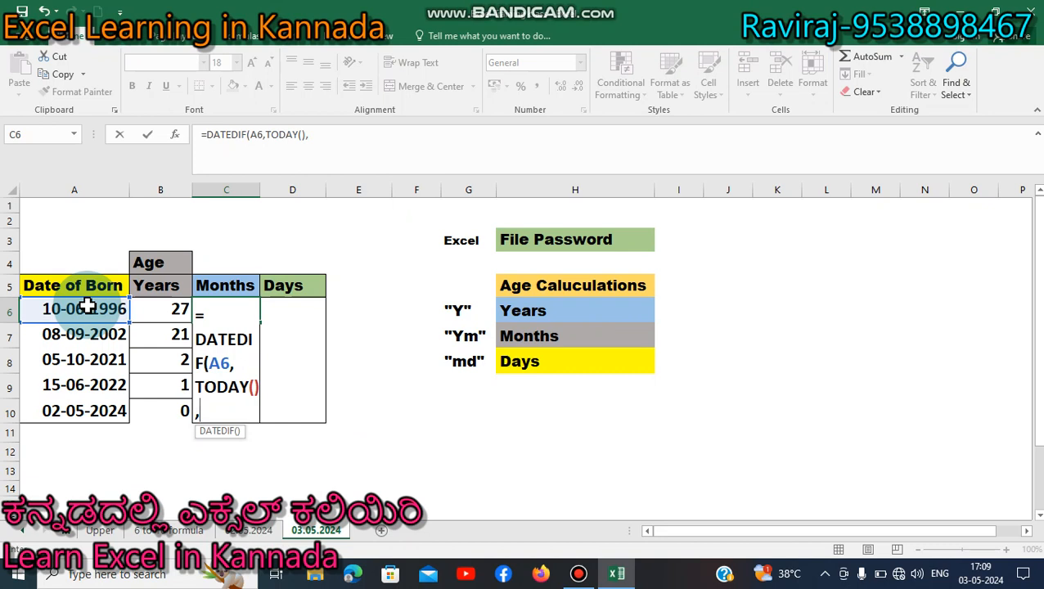
text("YM"))
key(Return)
- Copy the C6 months formula into C7:C10, giving 10, 7, 6, 10 and 0
key(Up)
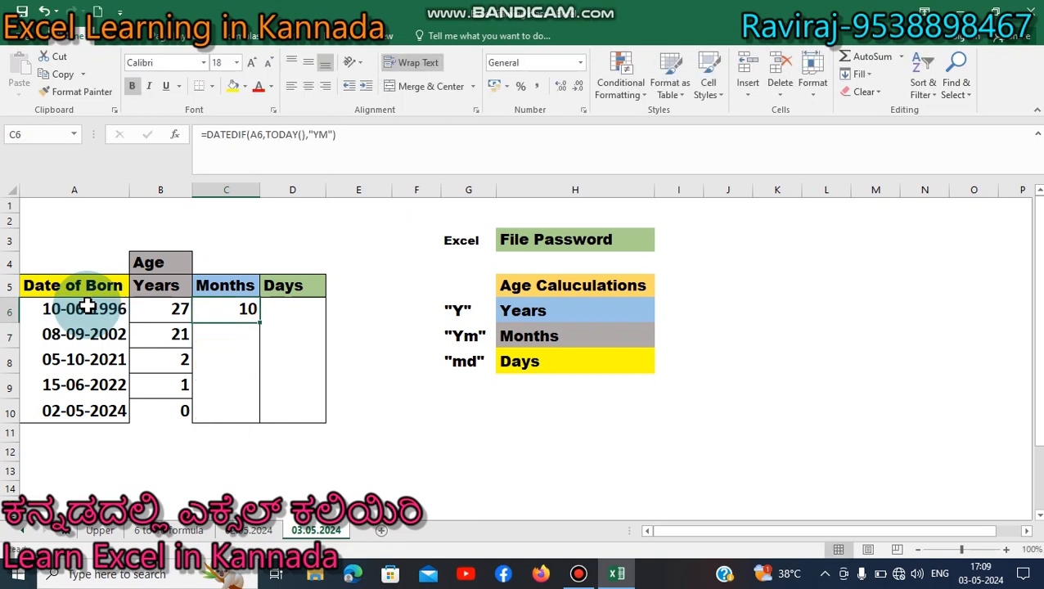
key(Left)
key(Left)
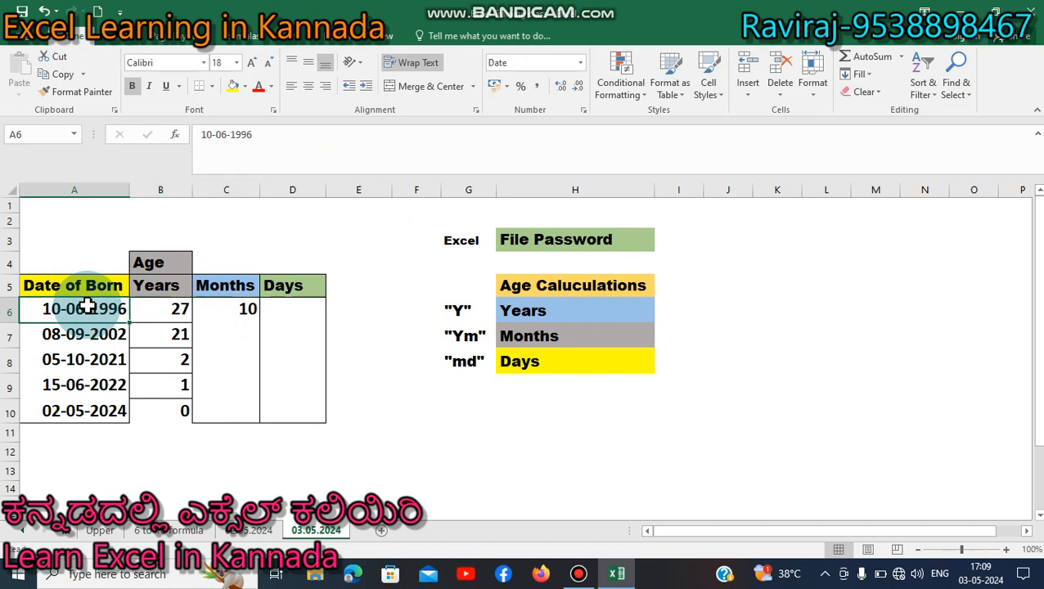
key(Right)
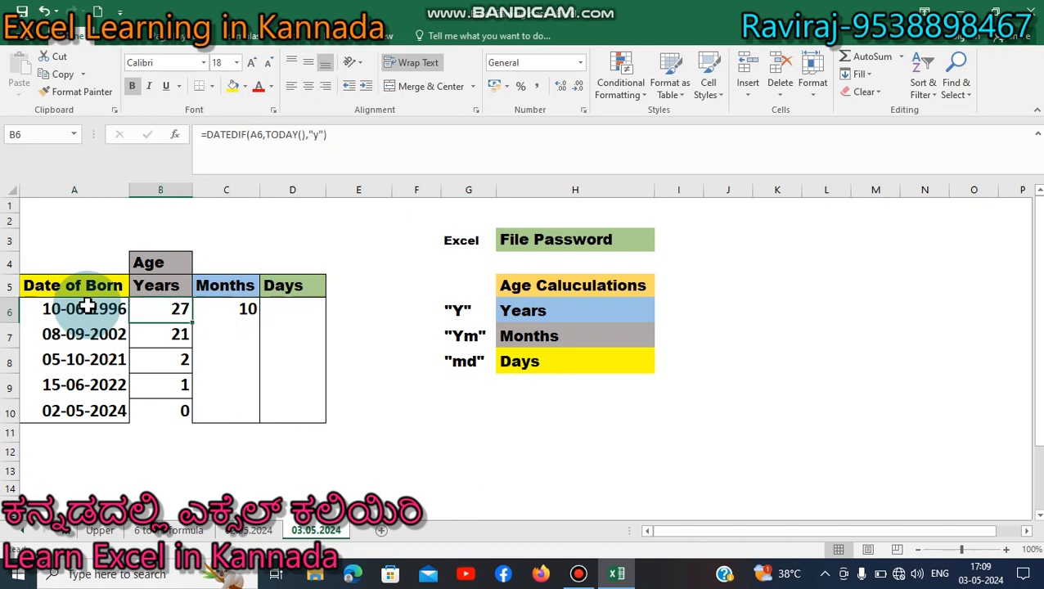
key(Right)
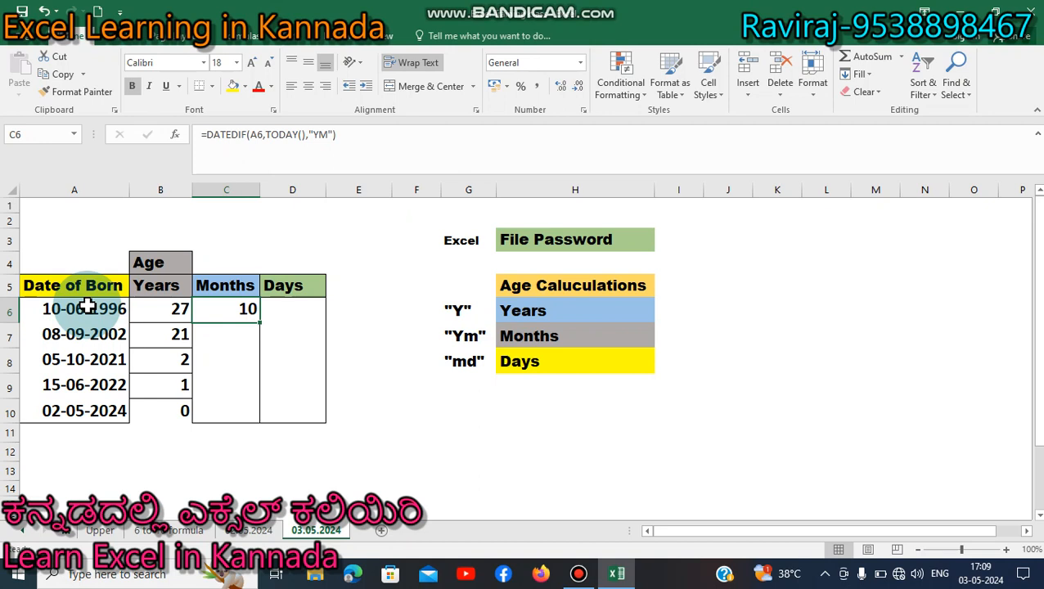
key(ctrl+c)
key(Down)
key(shift+Down)
key(shift+Down)
key(shift+Down)
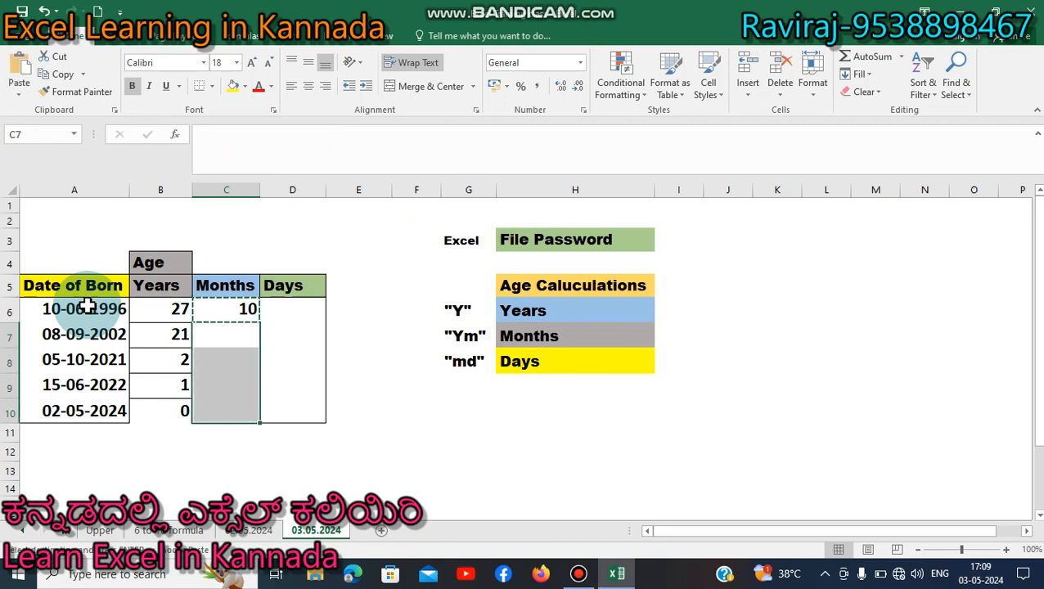
key(ctrl+v)
- Clear the copy marquee and move into the Days column
key(Up)
key(Right)
key(Up)
key(Left)
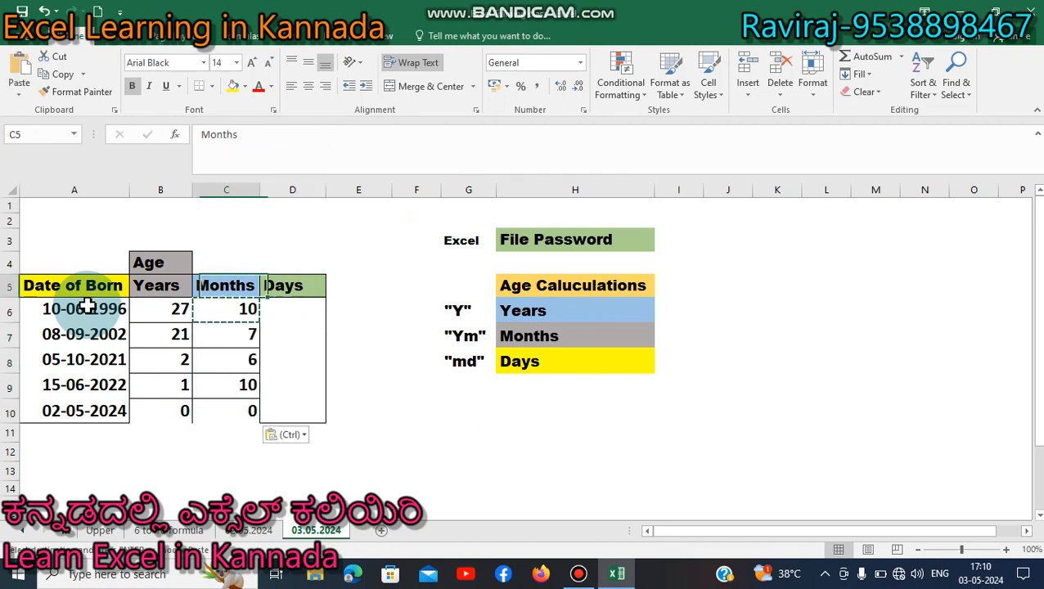
key(Right)
key(Down)
key(Left)
key(Right)
key(Escape)
key(Down)
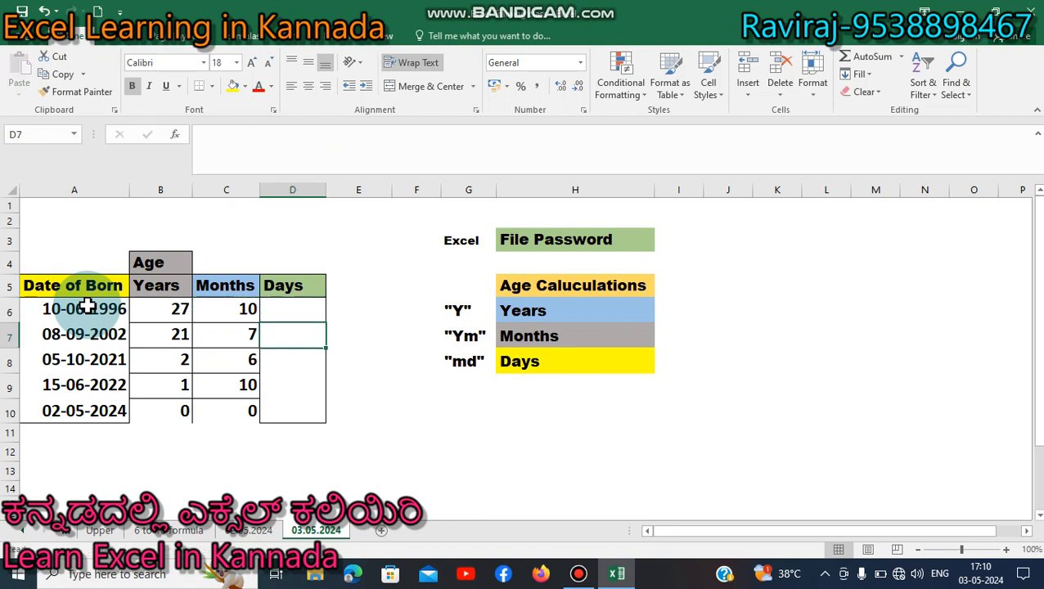
- Enter =DATEDIF(A6,TODAY(),"MD") in D6 for the first day count
key(Up)
text(=)
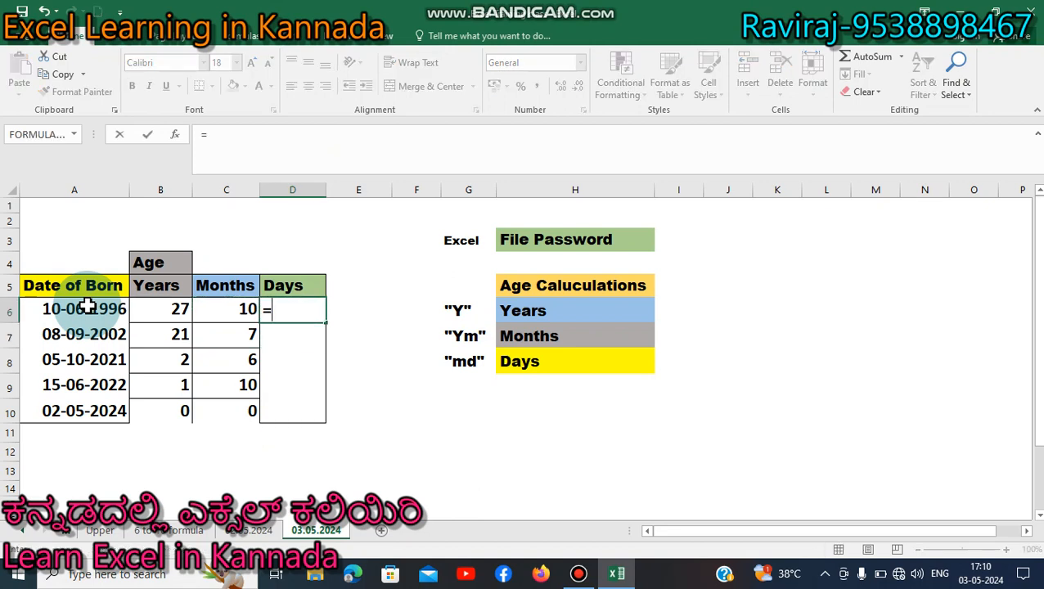
text(DATED)
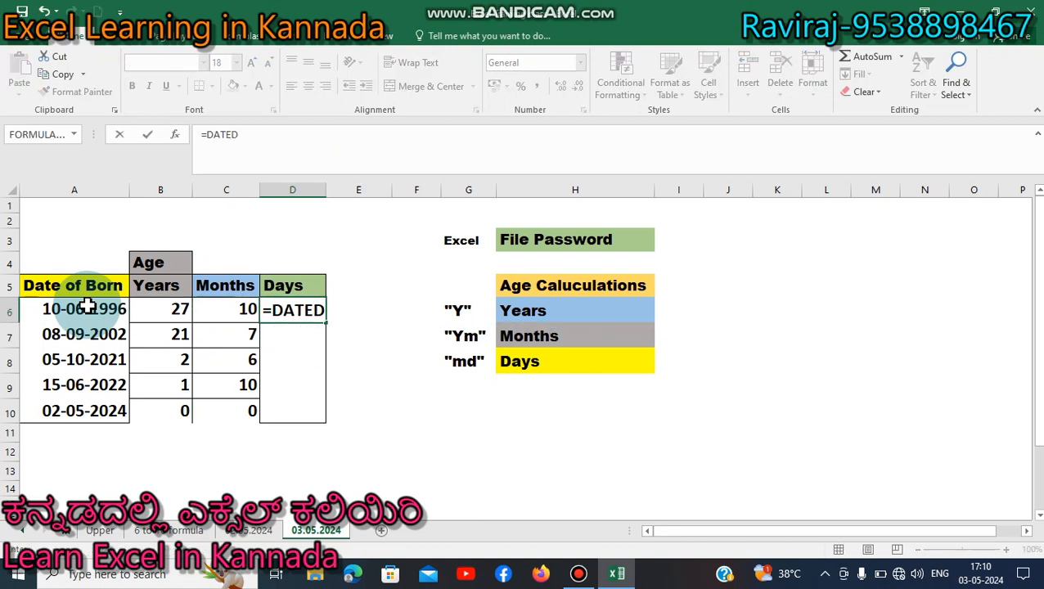
text(IF)
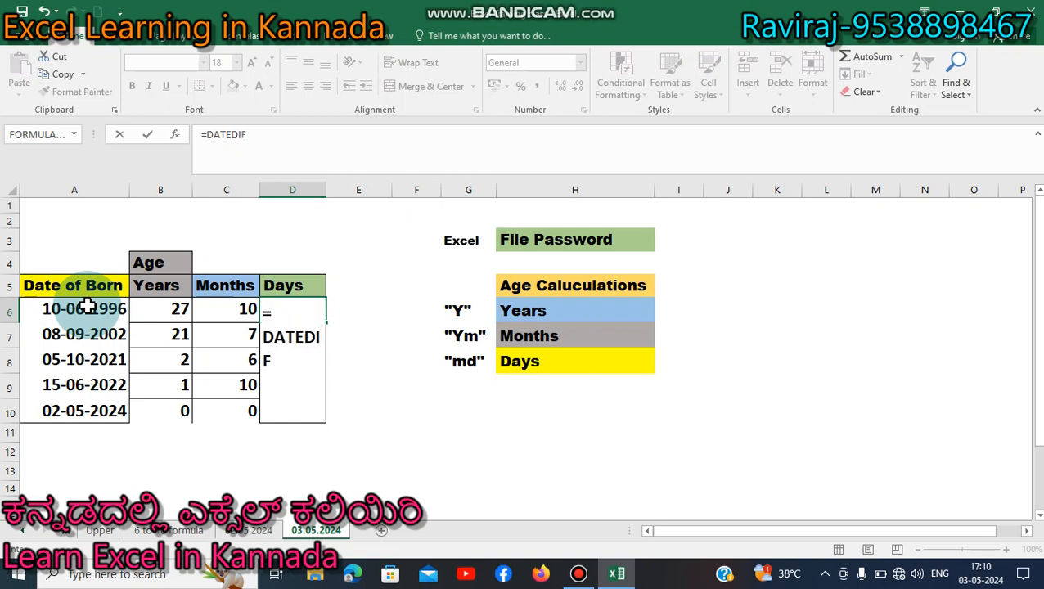
text(()
click(59, 308)
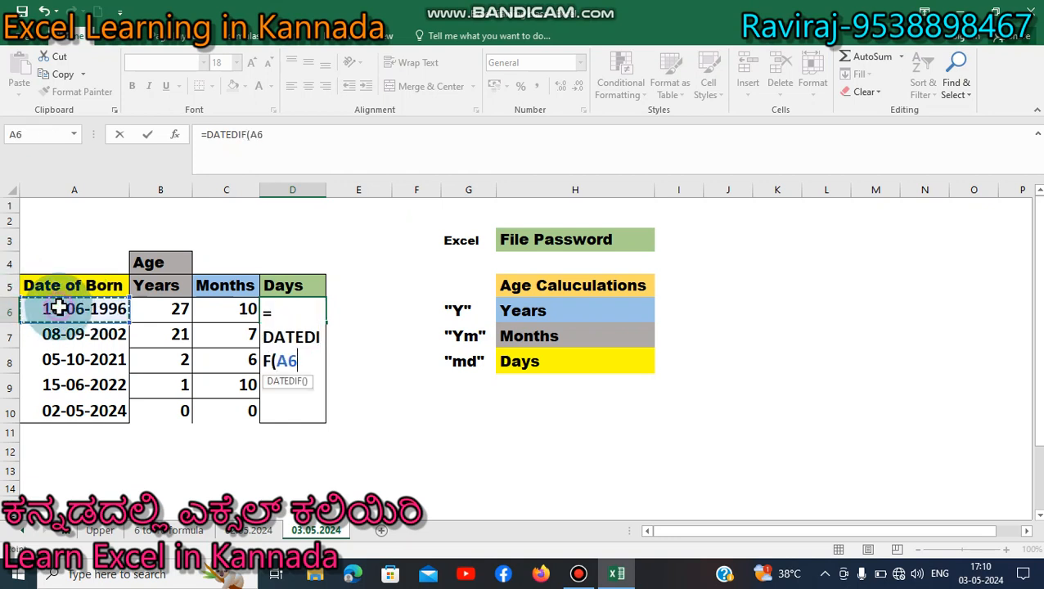
text(,)
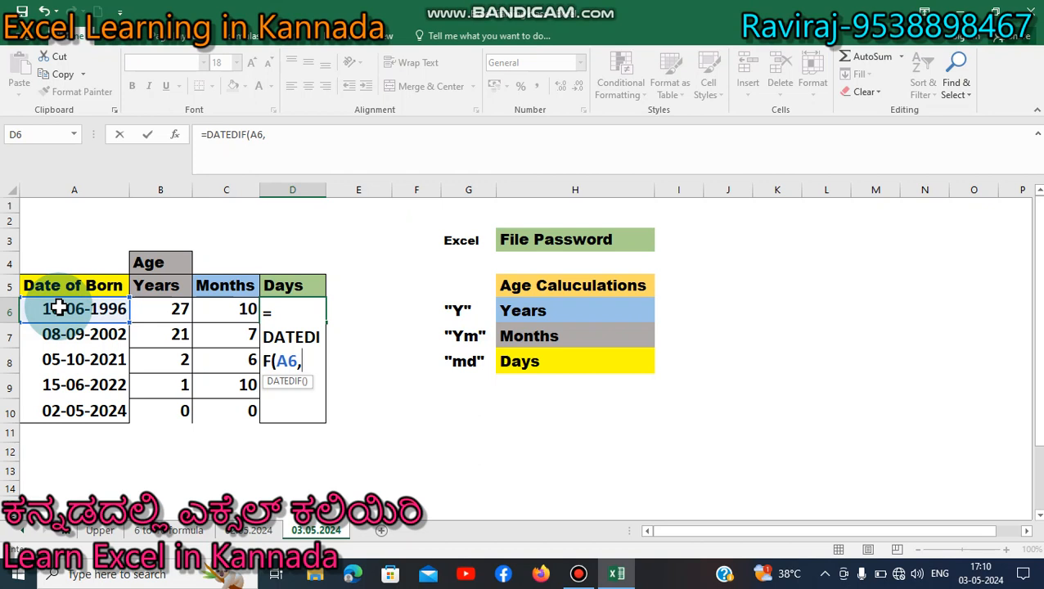
text(TODA)
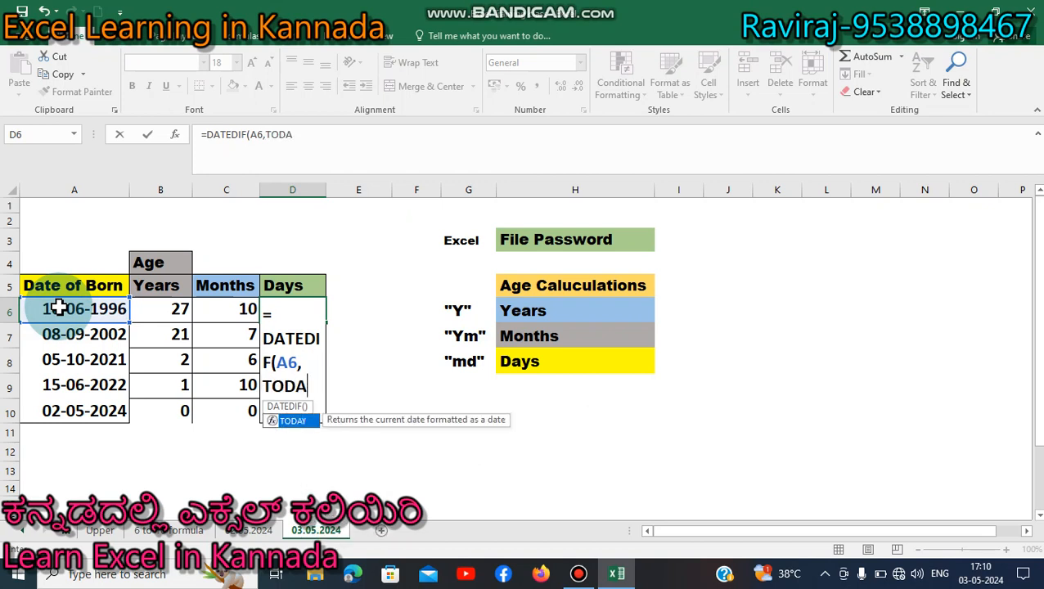
text(Y())
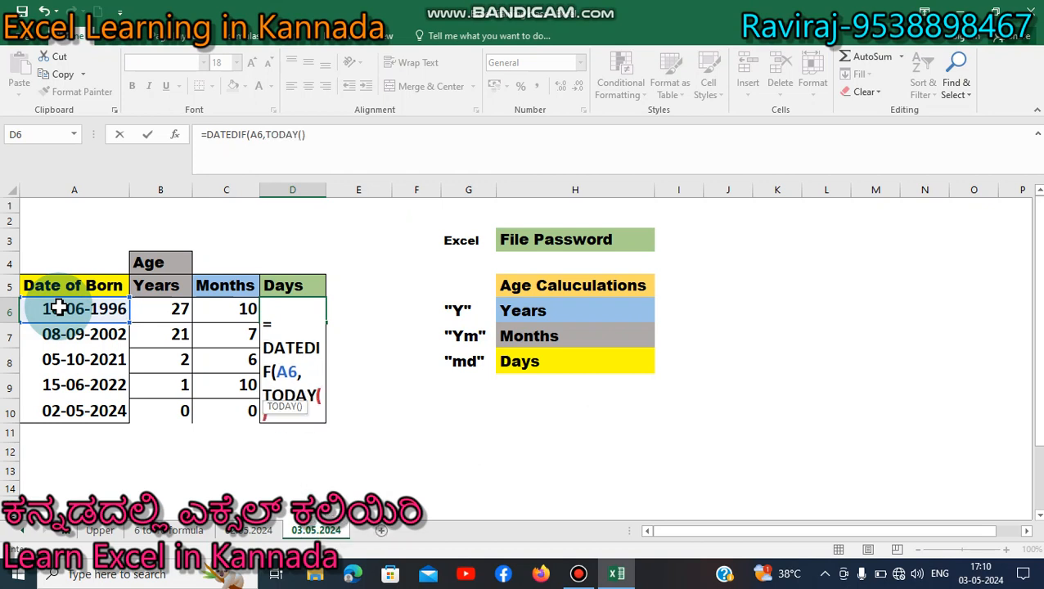
text(,)
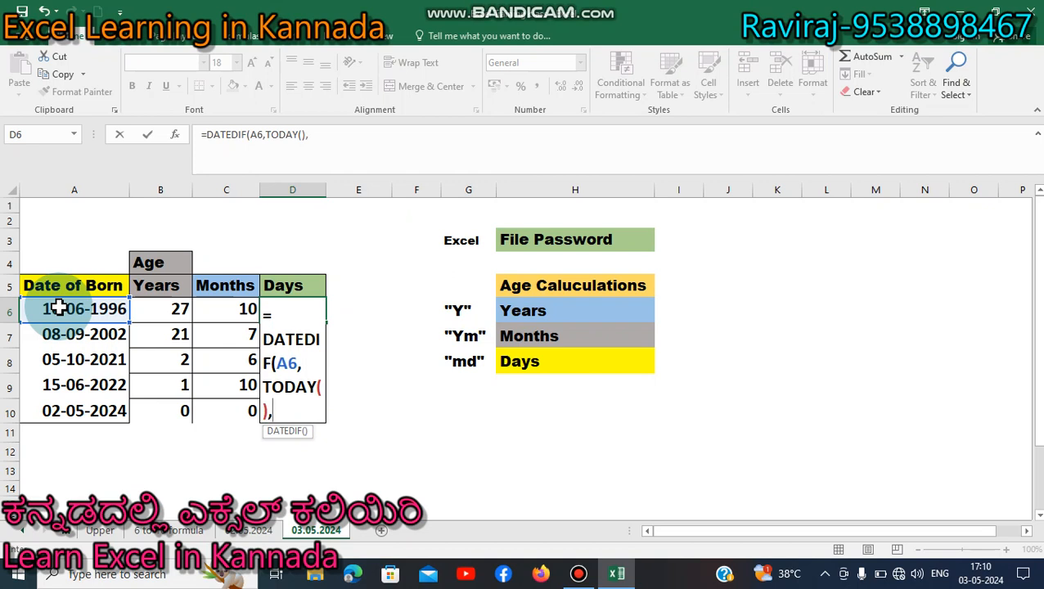
text("MD"))
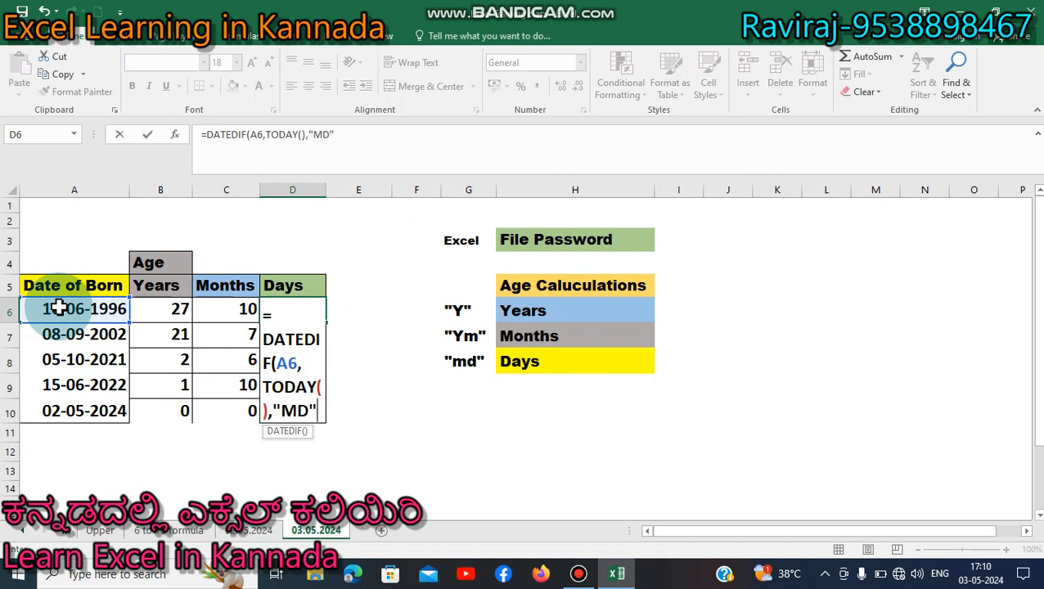
key(Return)
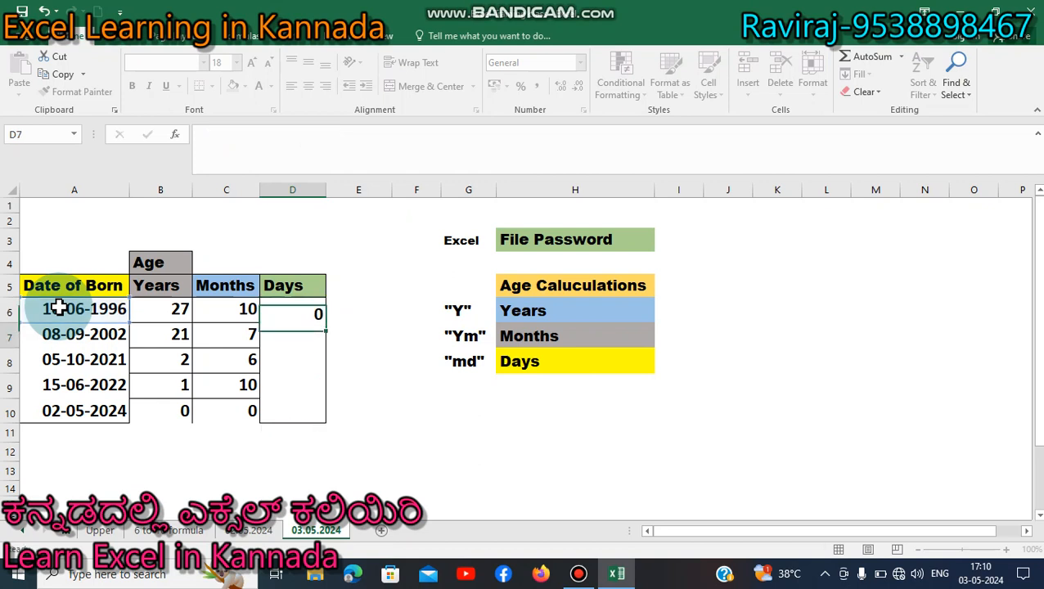
- Copy the D6 days formula into D7:D10, giving 23, 25, 28, 18 and 1
key(Up)
key(ctrl+c)
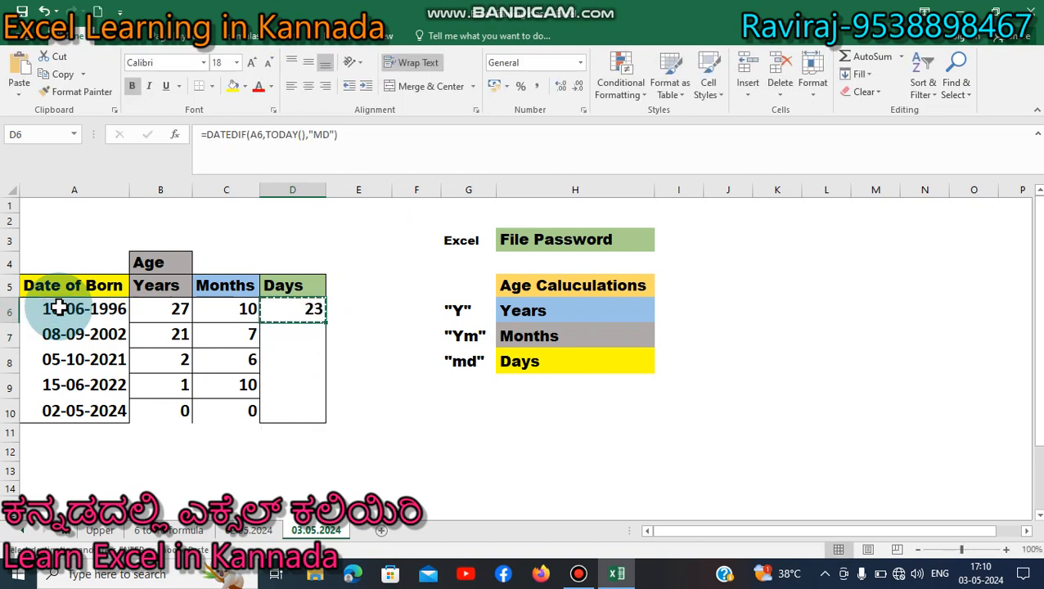
key(Down)
key(shift+Down)
key(shift+Down)
key(shift+Down)
key(ctrl+v)
key(Up)
key(Left)
key(Left)
key(Left)
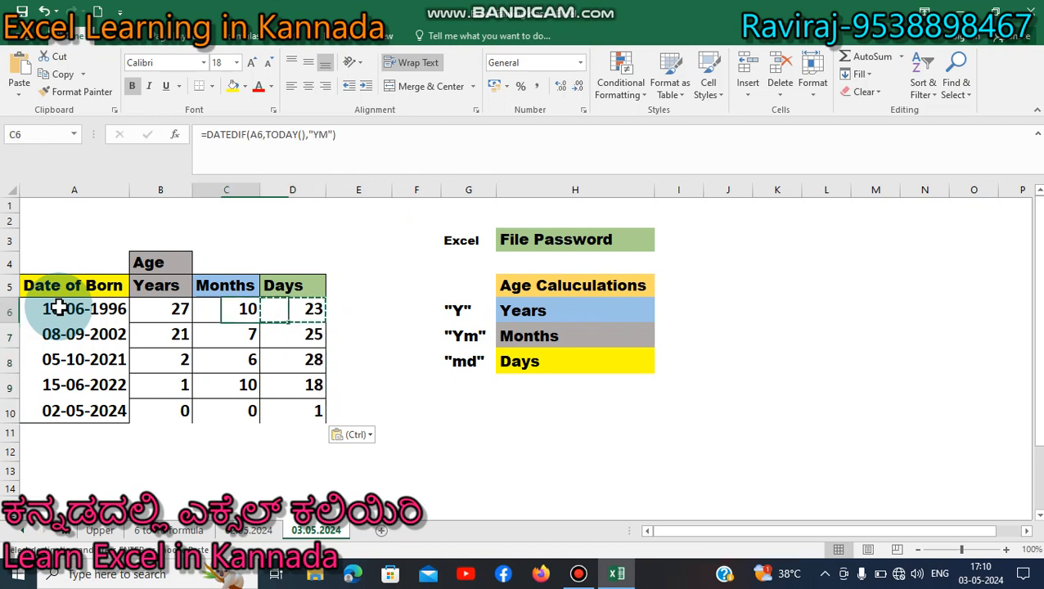
key(Right)
key(Left)
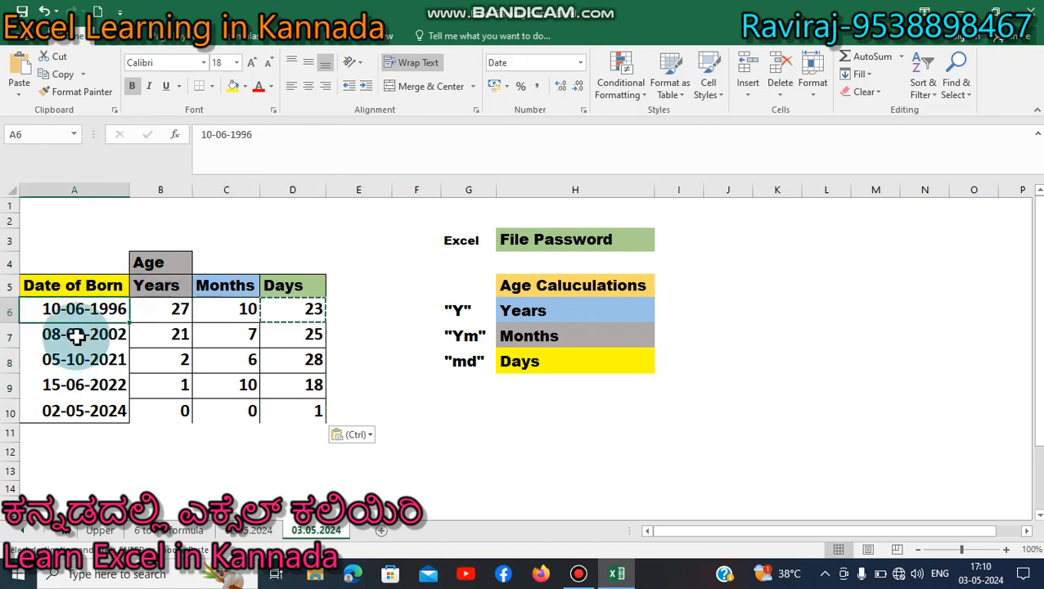
click(177, 309)
click(231, 309)
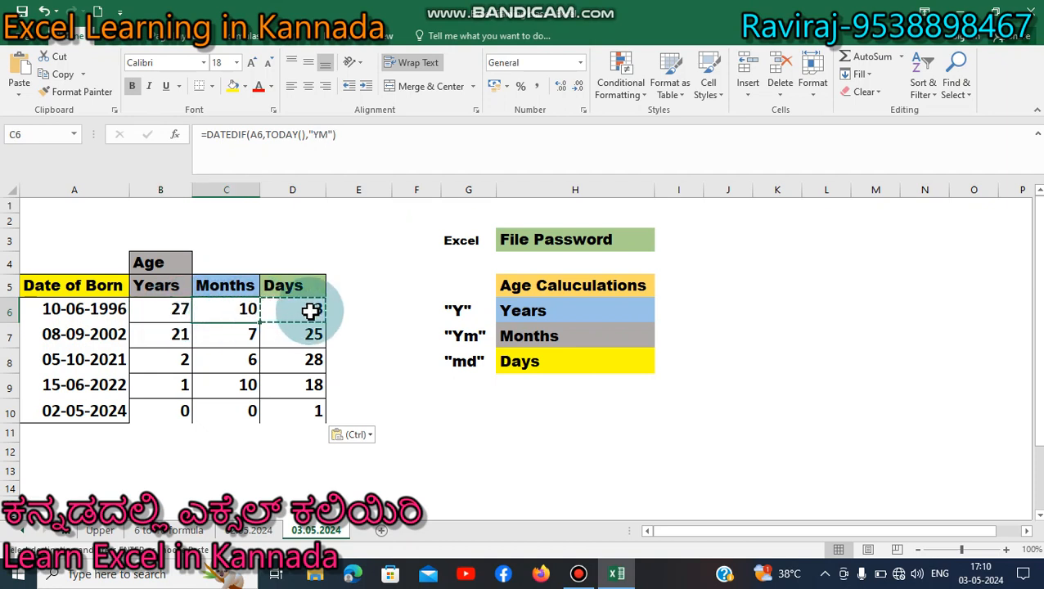
click(60, 415)
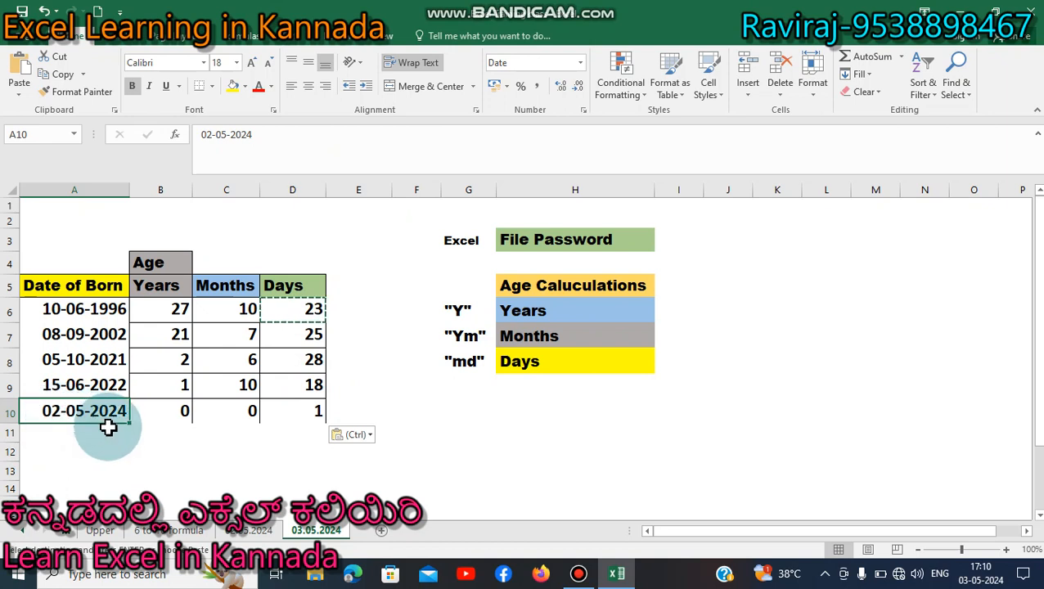
click(166, 421)
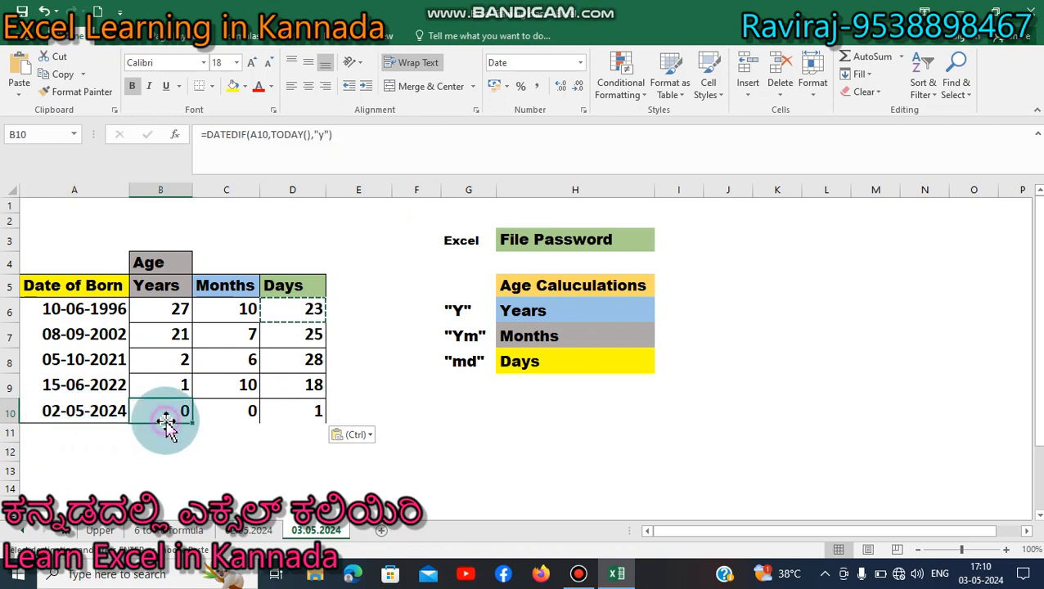
click(236, 411)
click(293, 410)
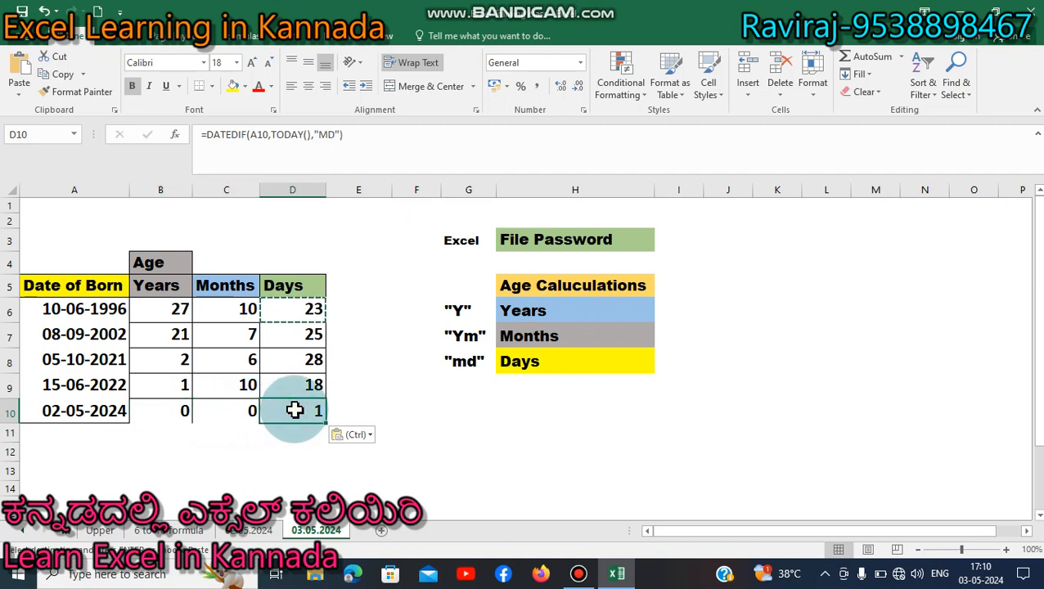
click(87, 411)
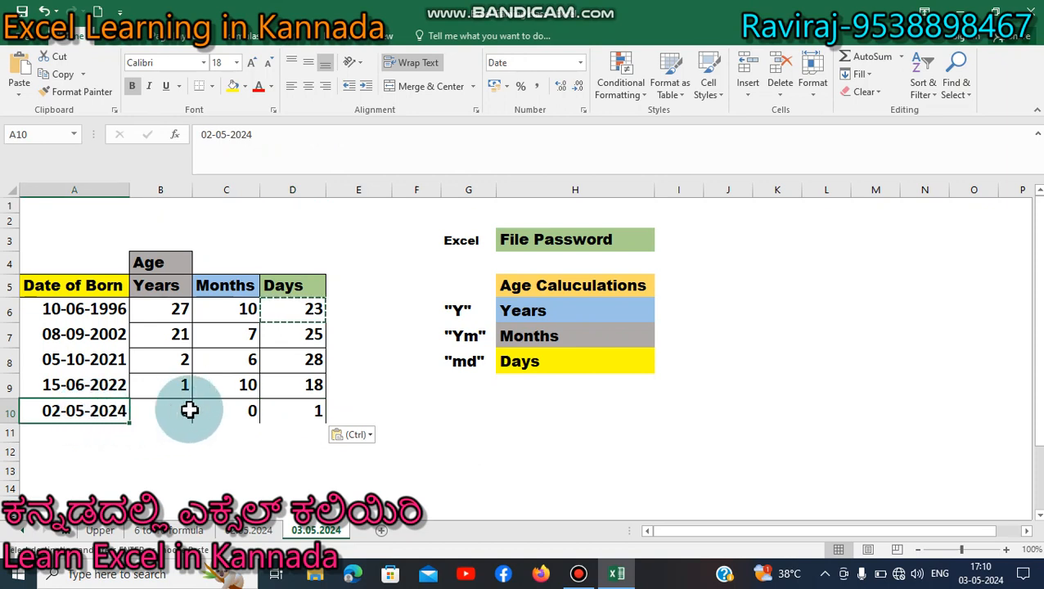
click(323, 403)
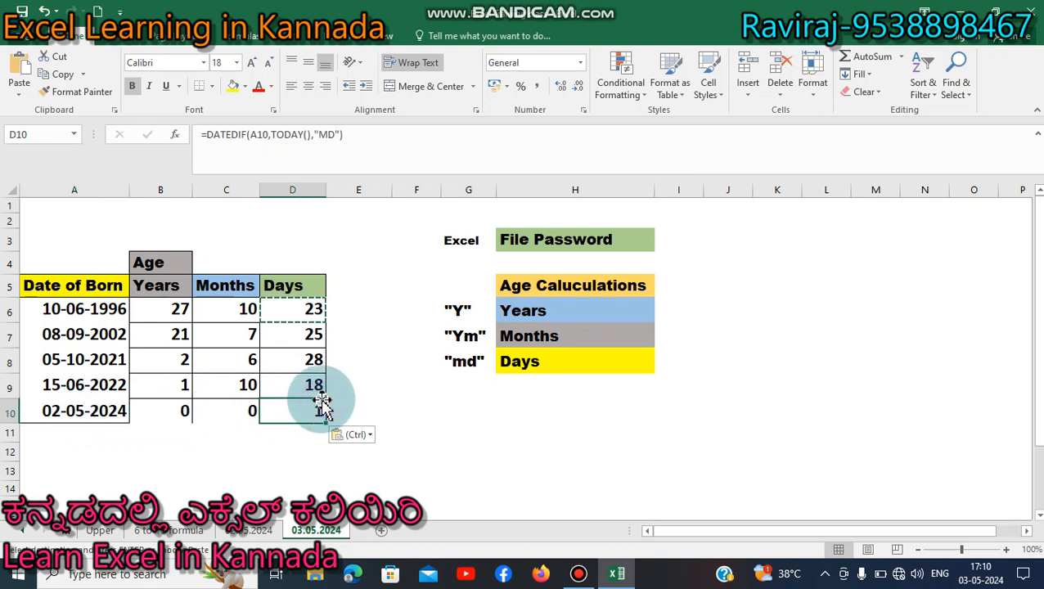
click(322, 396)
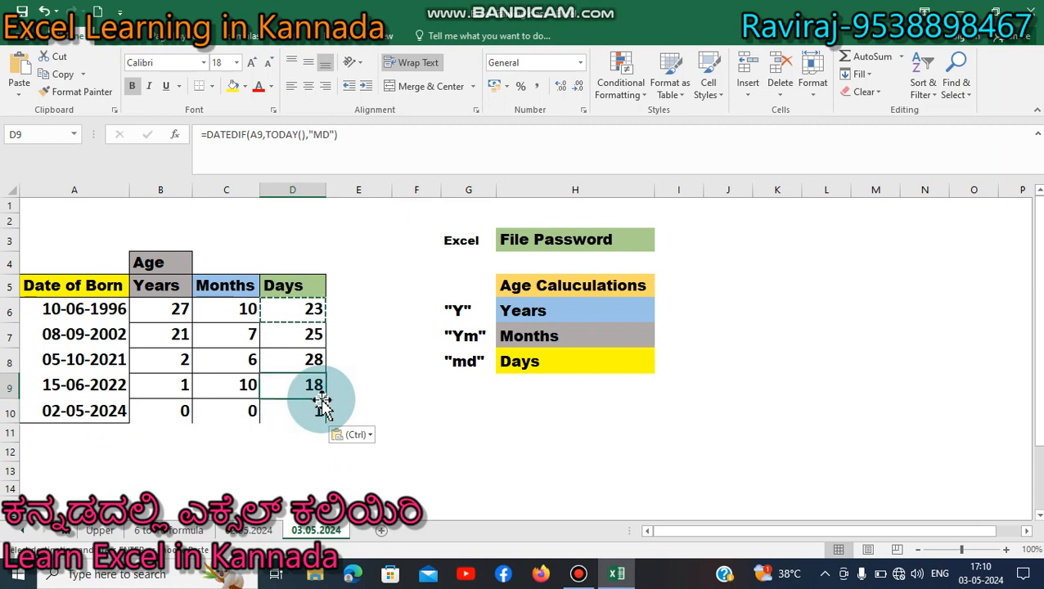
key(Left)
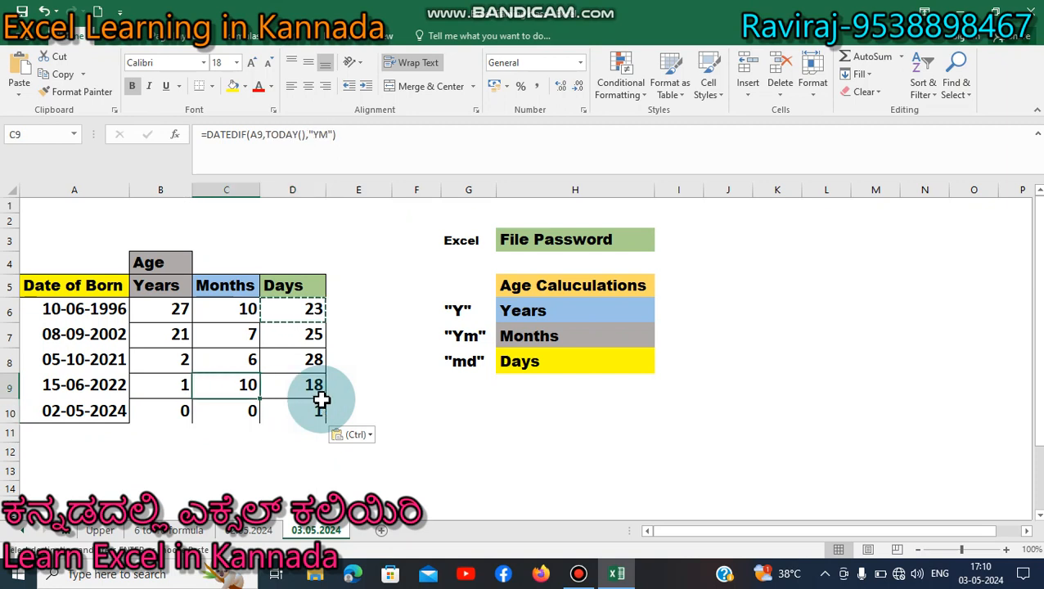